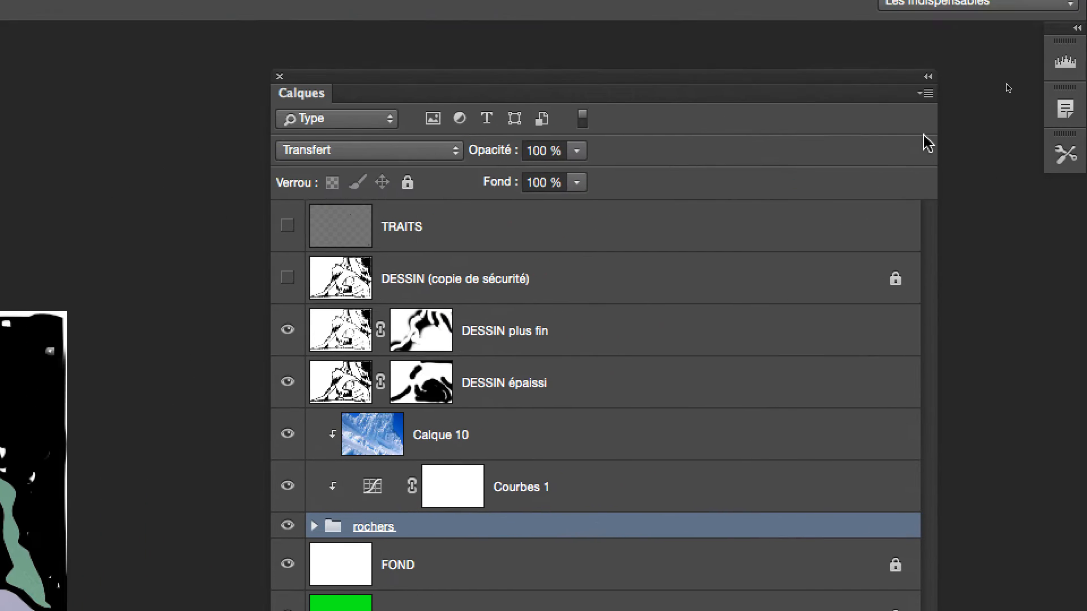
Create a new layer group named "ours" above Calque 10 and collapse it.
click(925, 121)
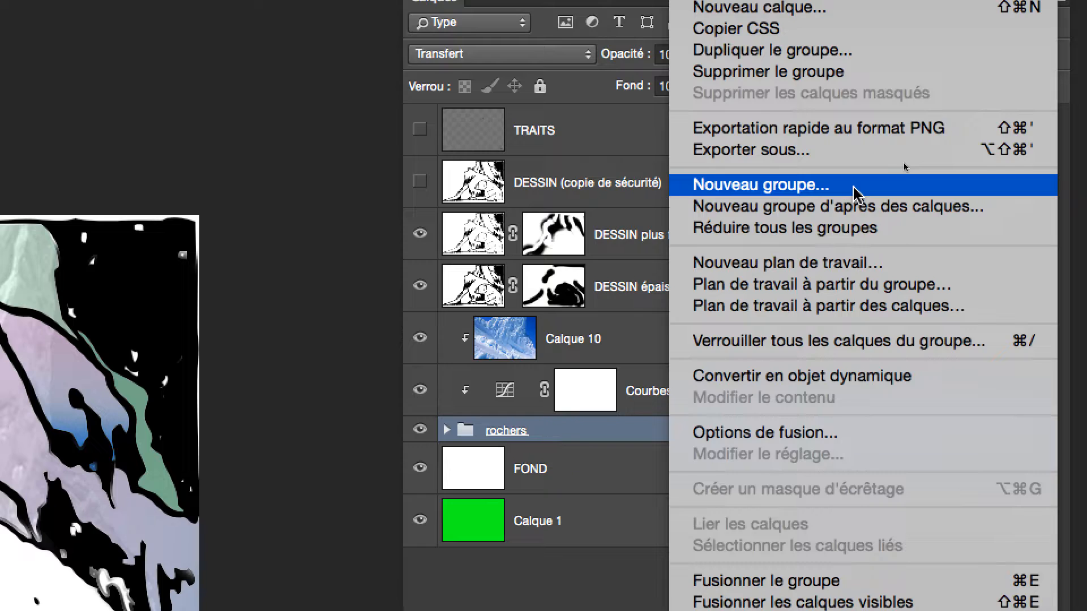
click(775, 304)
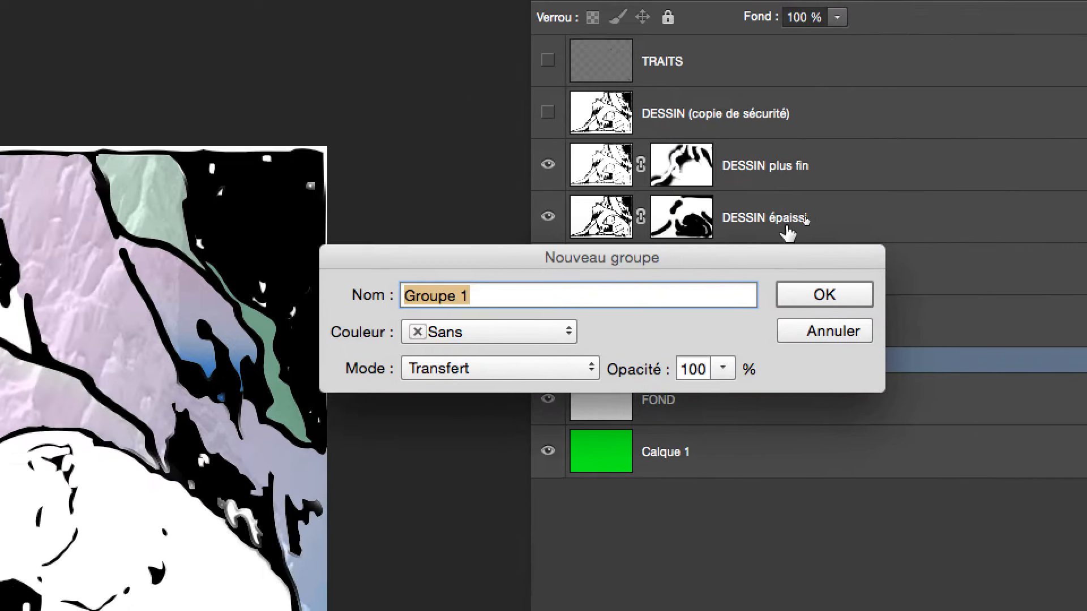
text(ours)
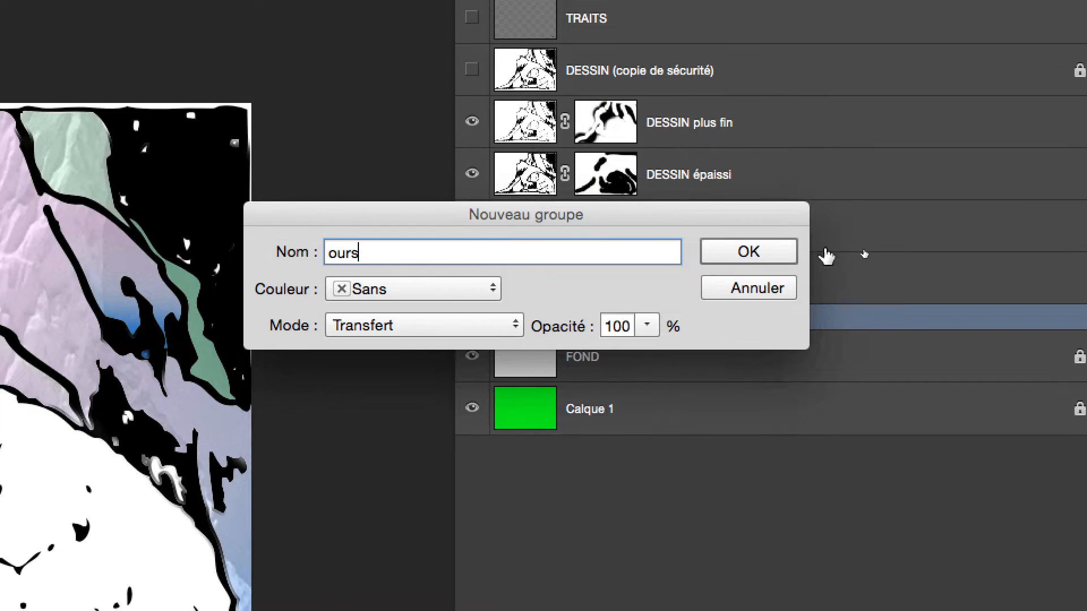
key(Return)
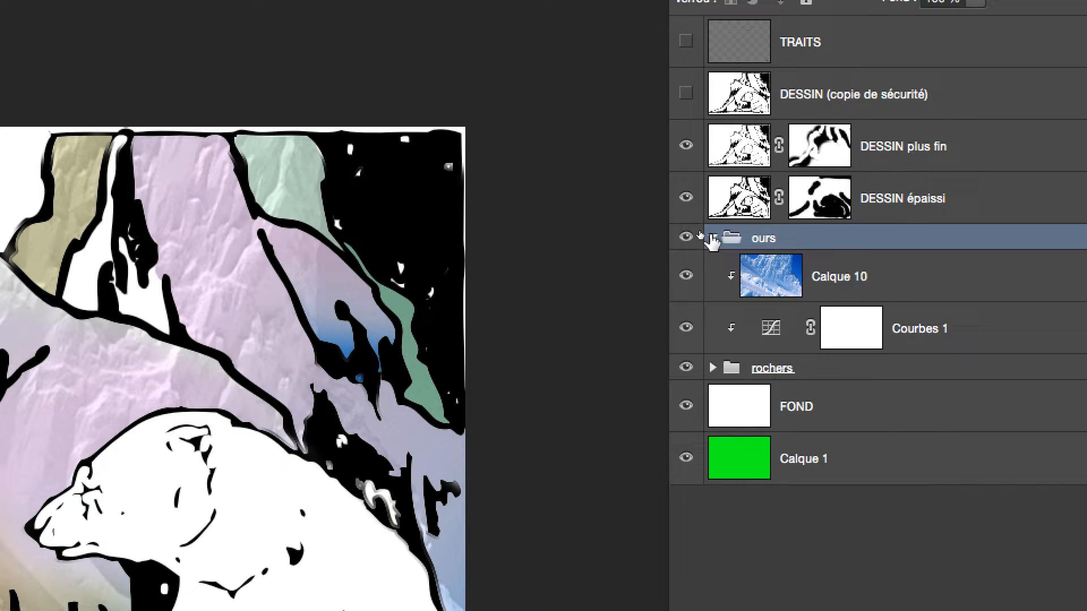
click(656, 213)
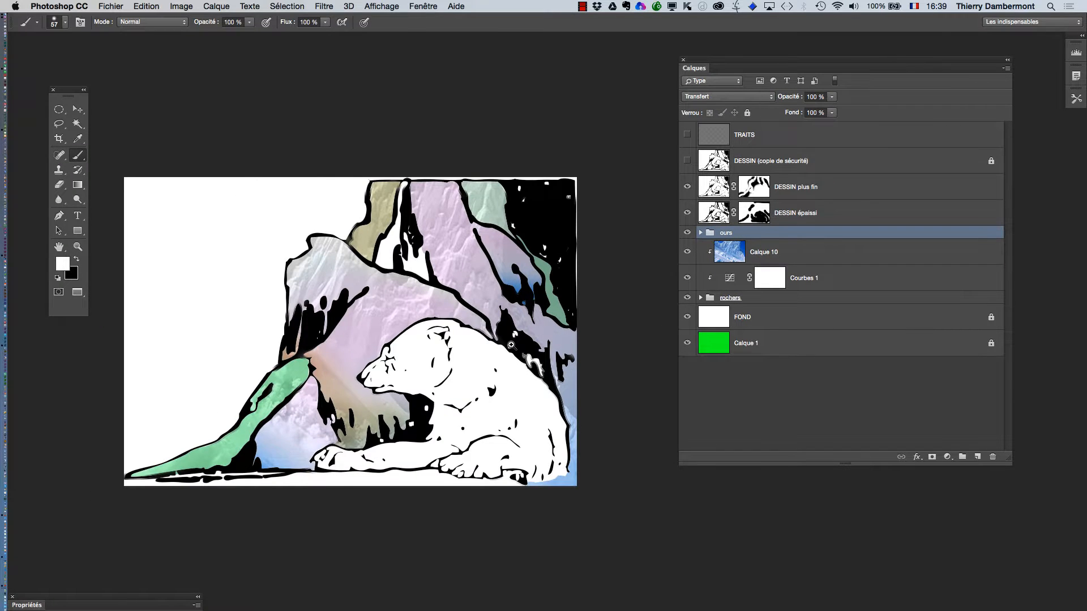
Add a new empty layer inside the "ours" group for the bear's colour.
super+click(286, 461)
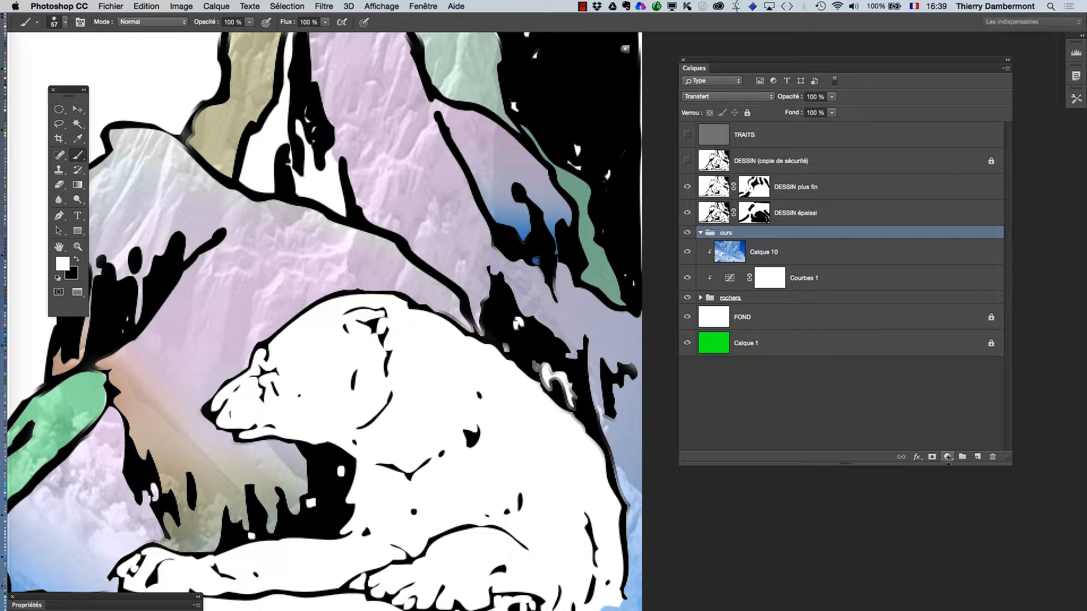
click(973, 457)
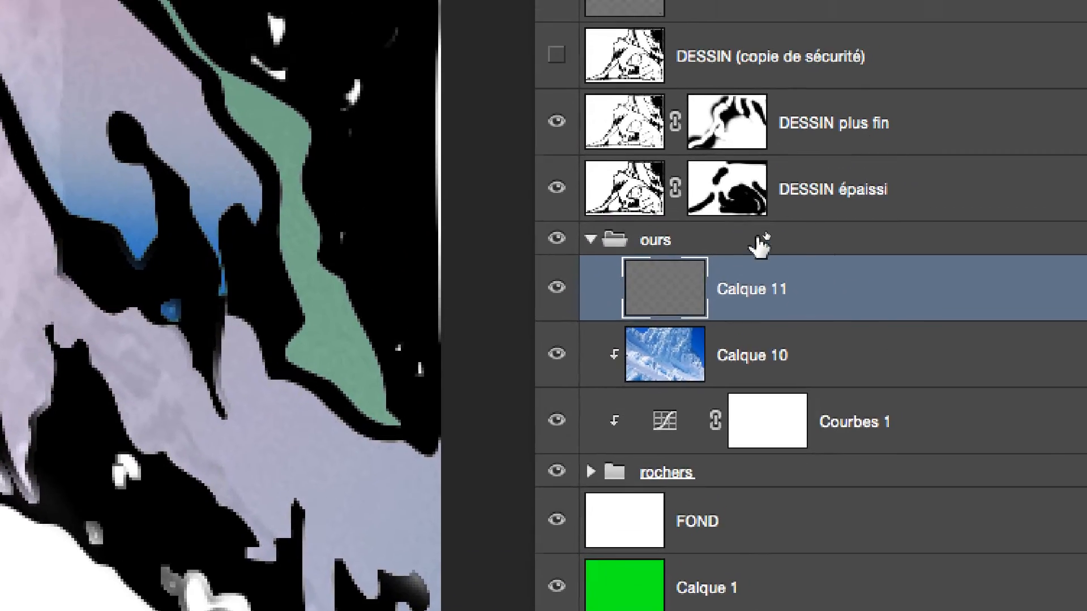
Give the "ours" group a yellow colour label, collapsing and expanding it to check which layers it contains.
click(760, 244)
right_click(768, 243)
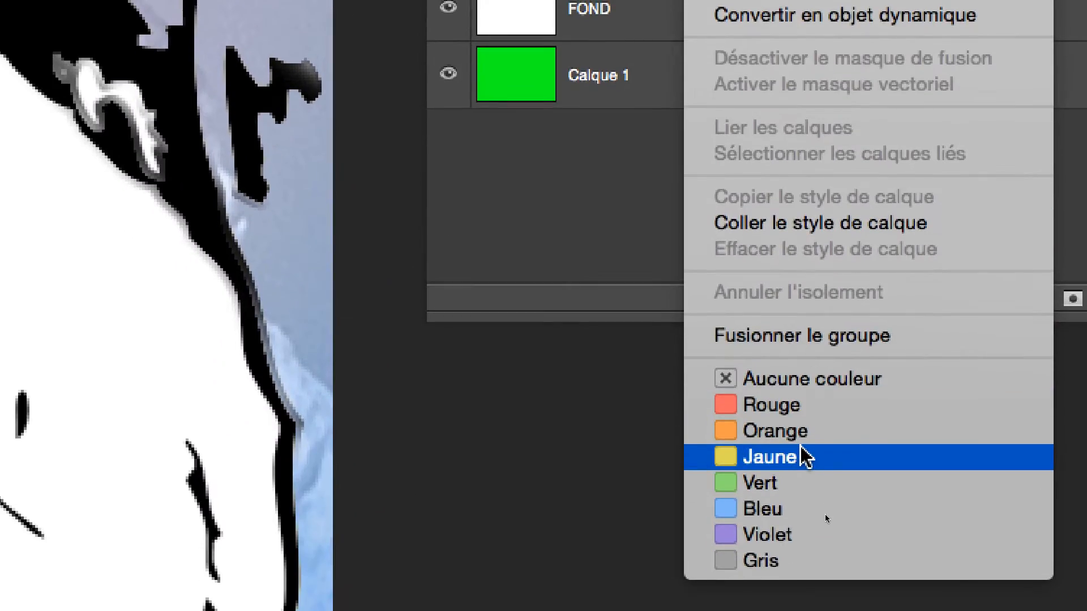
click(802, 453)
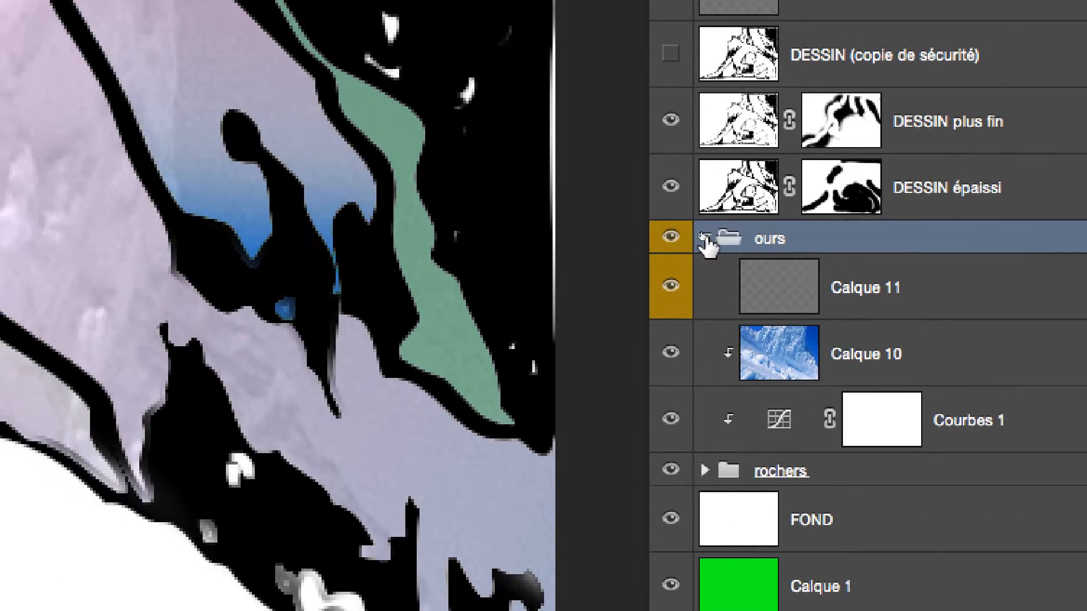
click(674, 226)
click(704, 238)
click(704, 238)
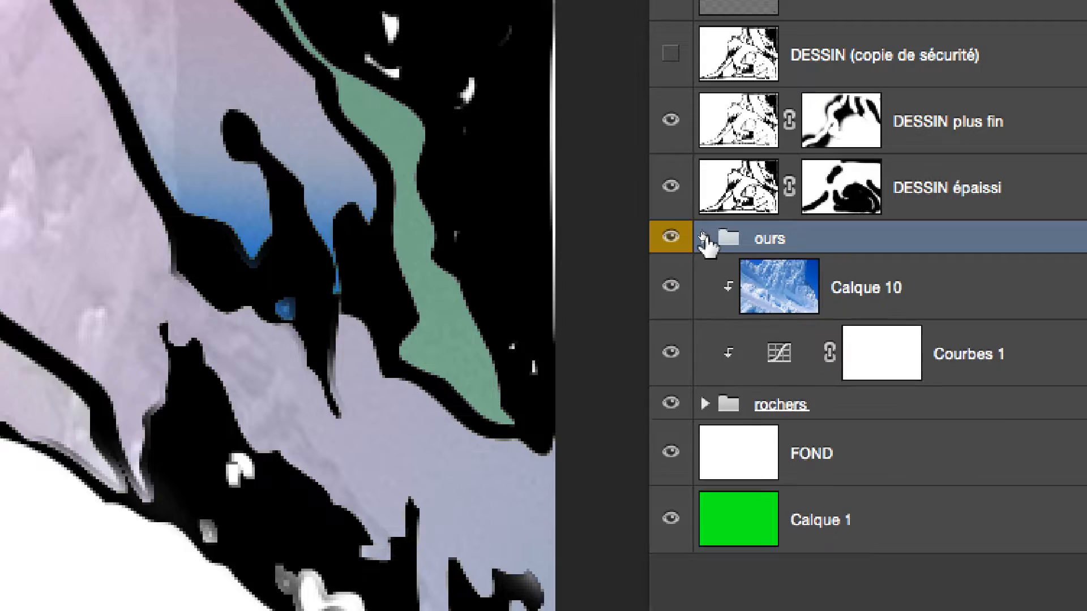
click(704, 238)
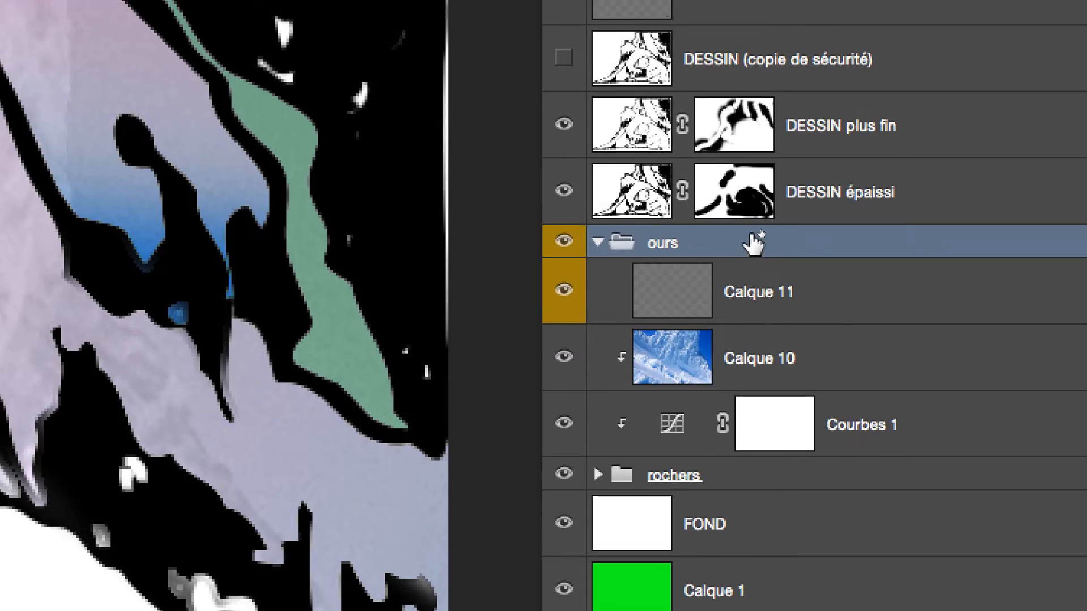
Change the colour label of the "ours" group to green and check its contents by collapsing and expanding it.
right_click(807, 188)
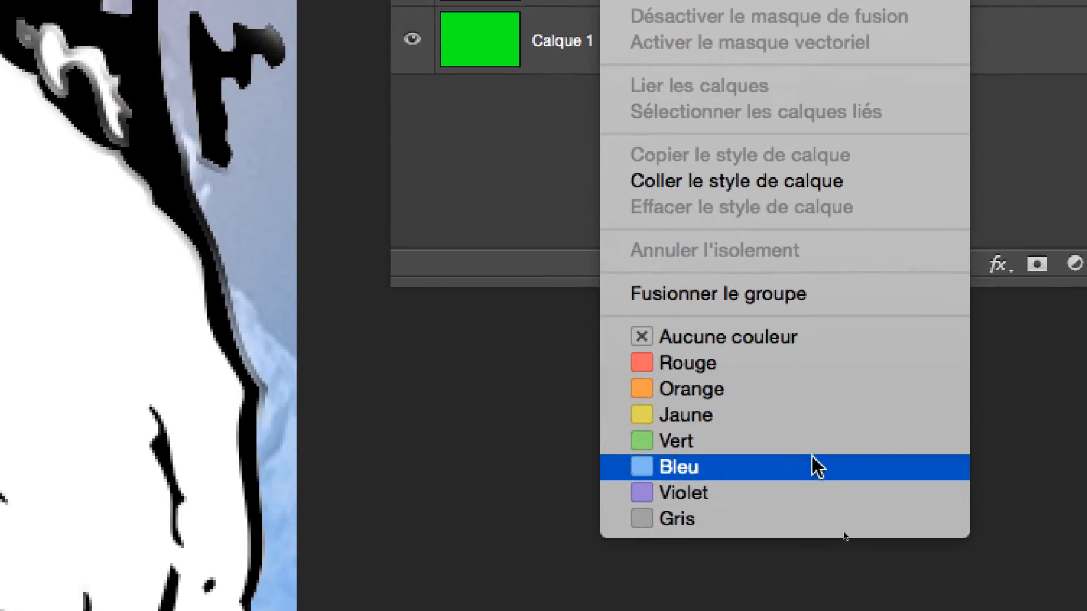
click(816, 441)
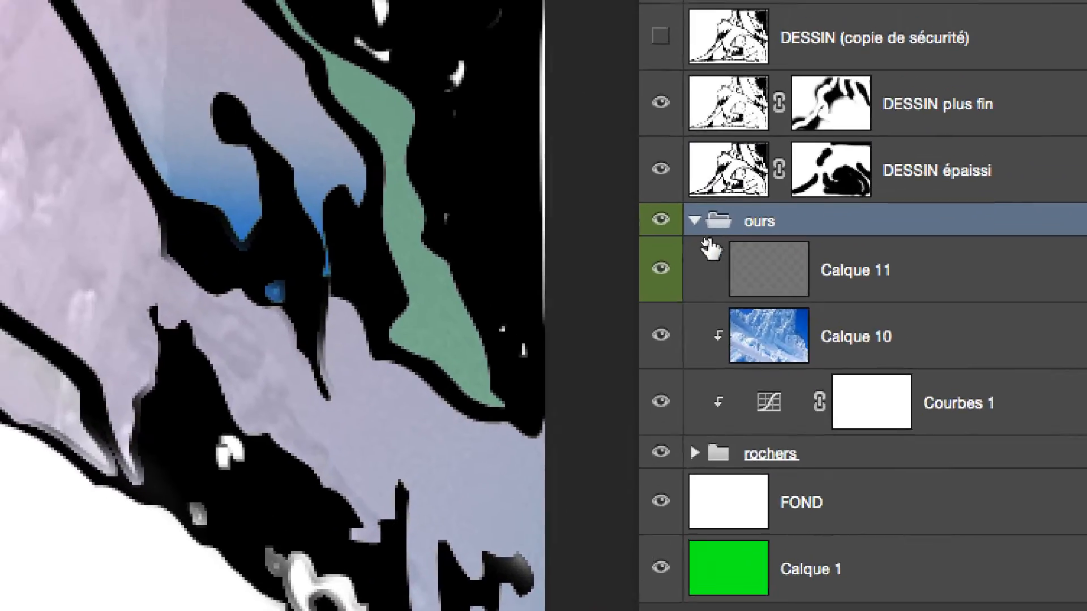
click(694, 222)
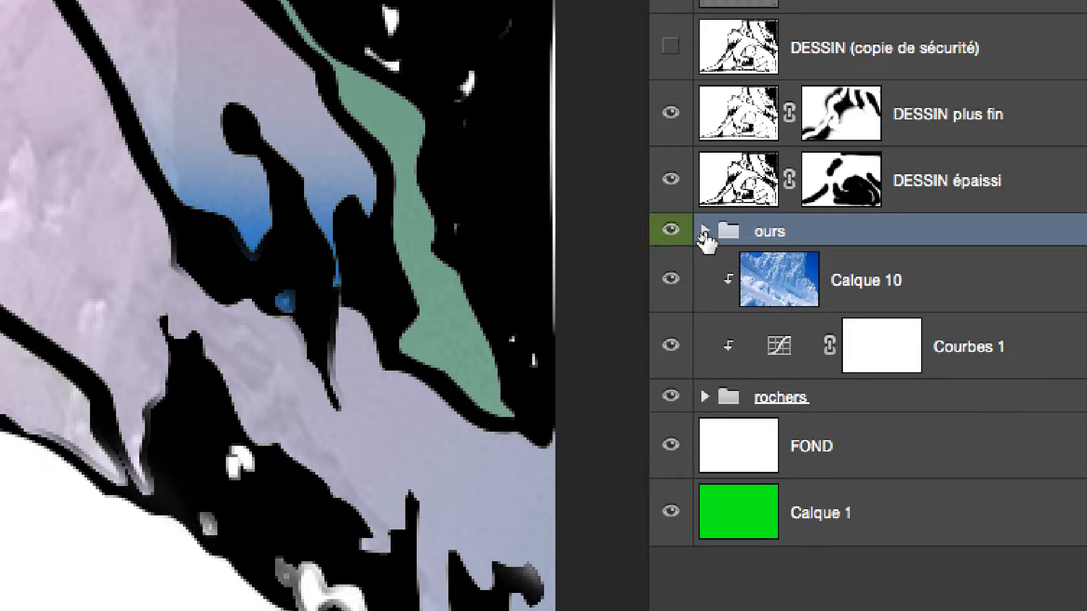
click(694, 222)
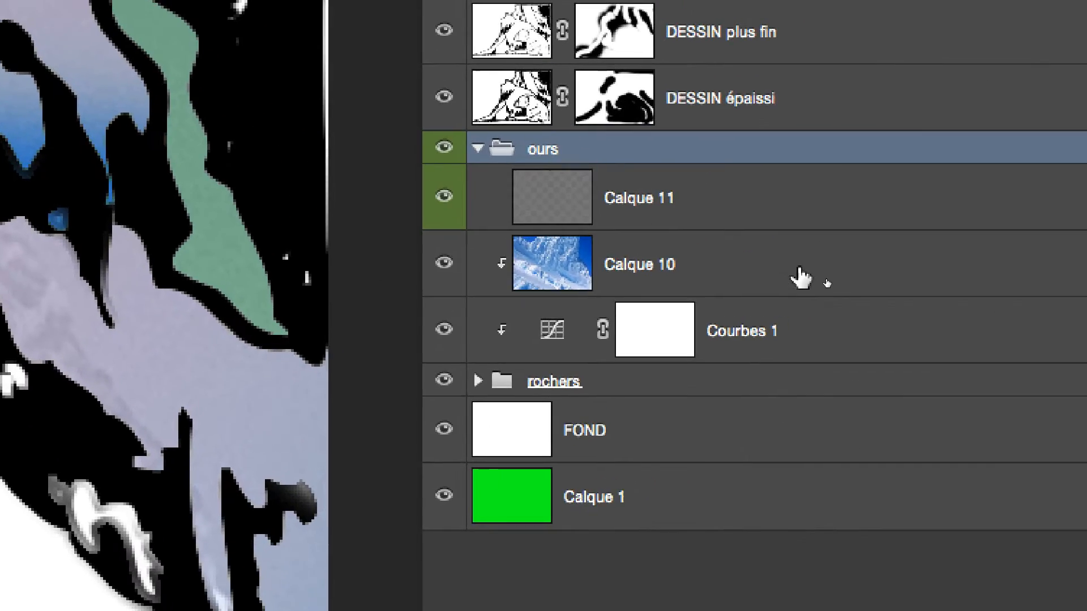
Give the clipped layers Calque 10 and Courbes 1 a violet colour label.
click(1023, 345)
shift+click(1047, 425)
right_click(808, 297)
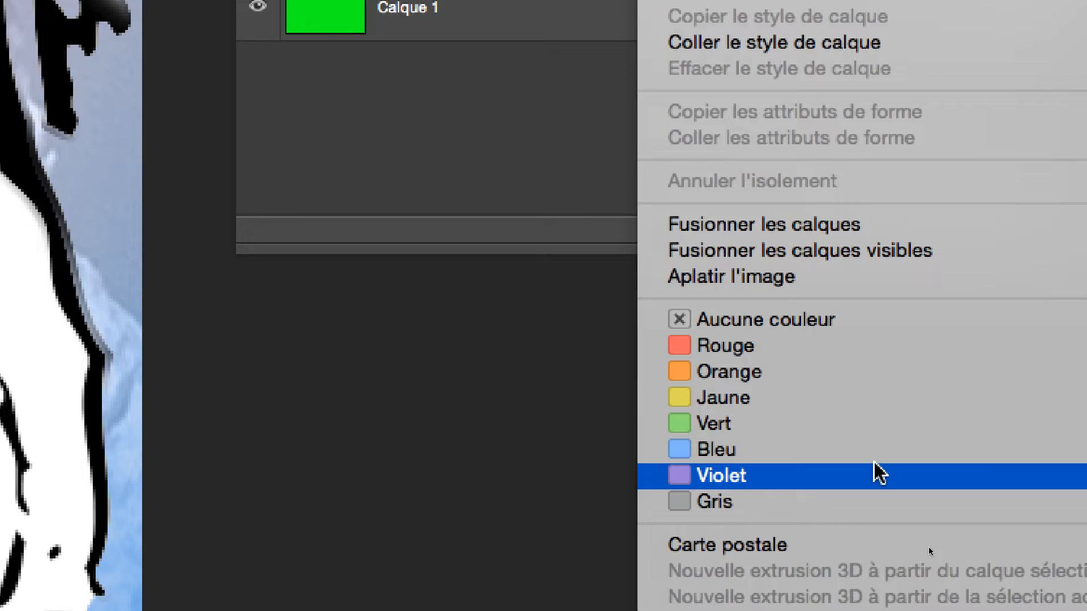
click(876, 466)
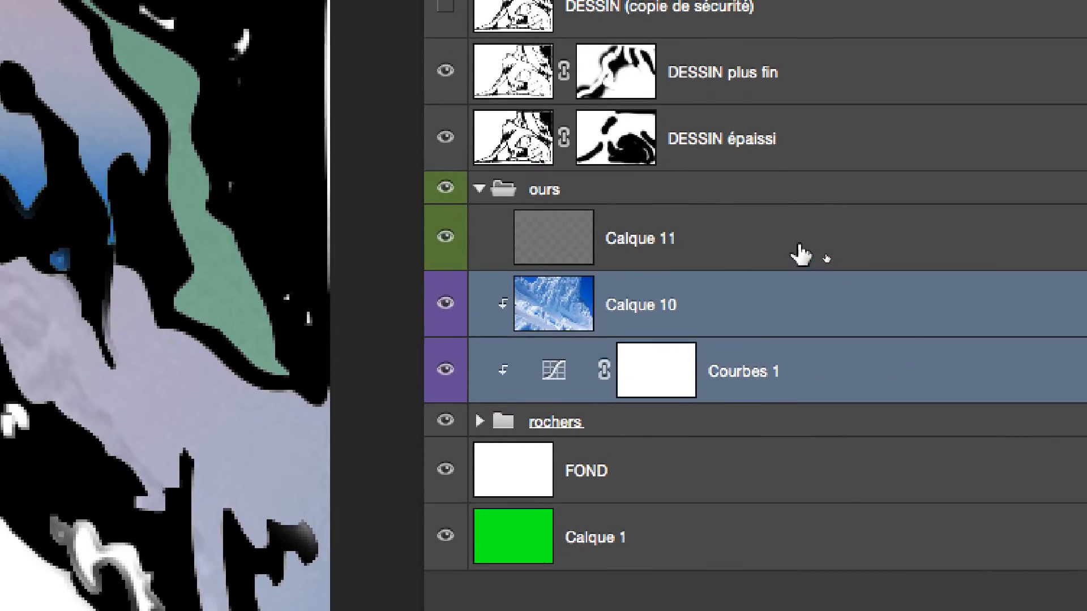
Make Calque 11 the active layer and reduce the brush size to 30 for painting the bear.
click(802, 254)
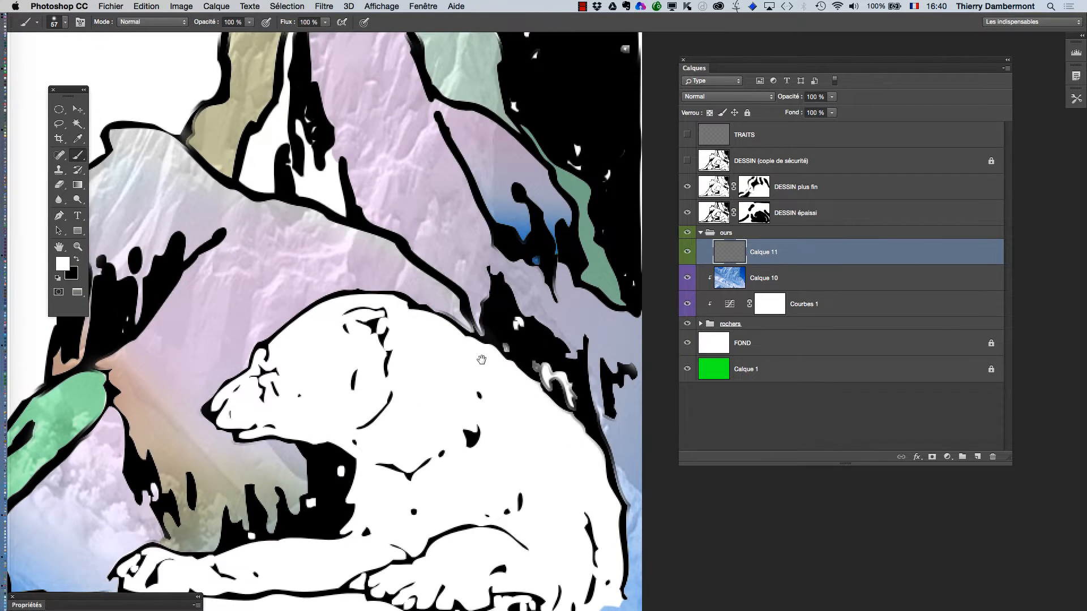
drag(481, 360, 490, 271)
drag(471, 319, 465, 323)
drag(436, 363, 430, 358)
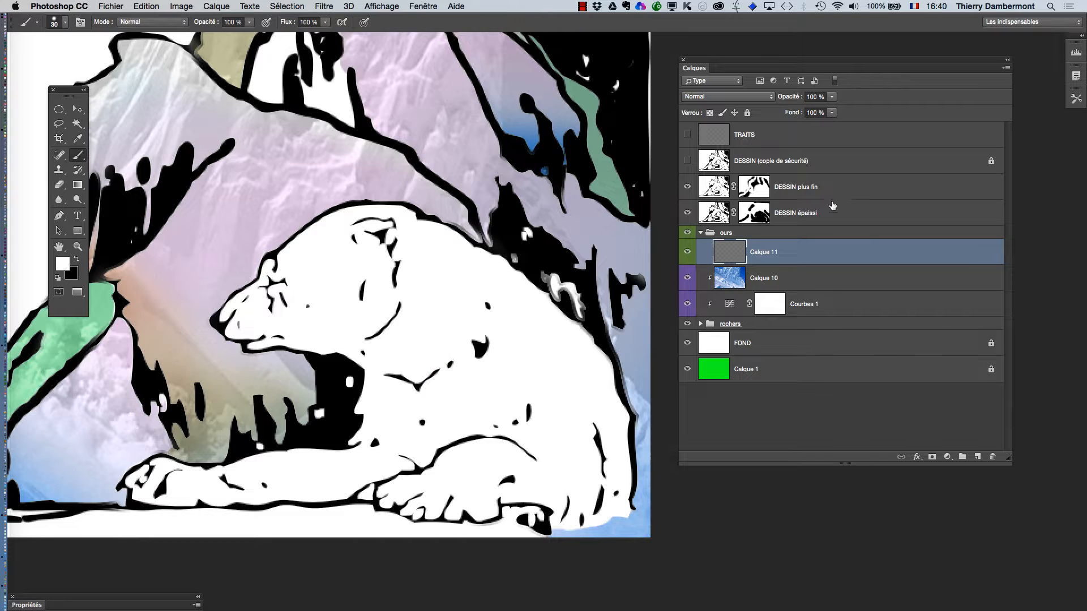
Set the foreground colour to a bright bluish violet and activate the Brush tool.
click(61, 266)
drag(395, 216, 405, 157)
click(346, 129)
click(370, 134)
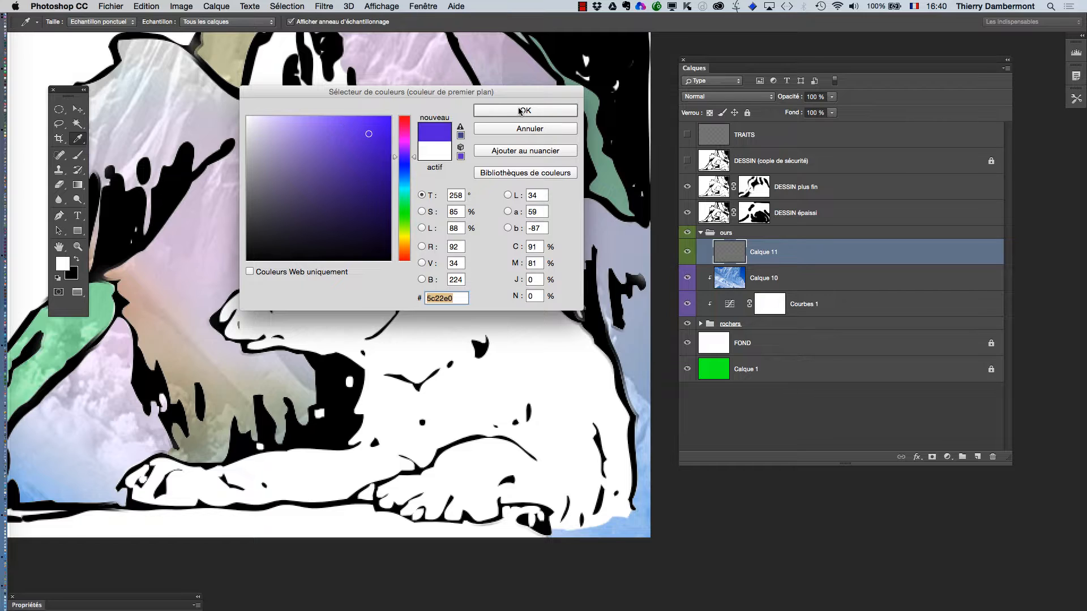
click(342, 127)
click(525, 110)
key(b)
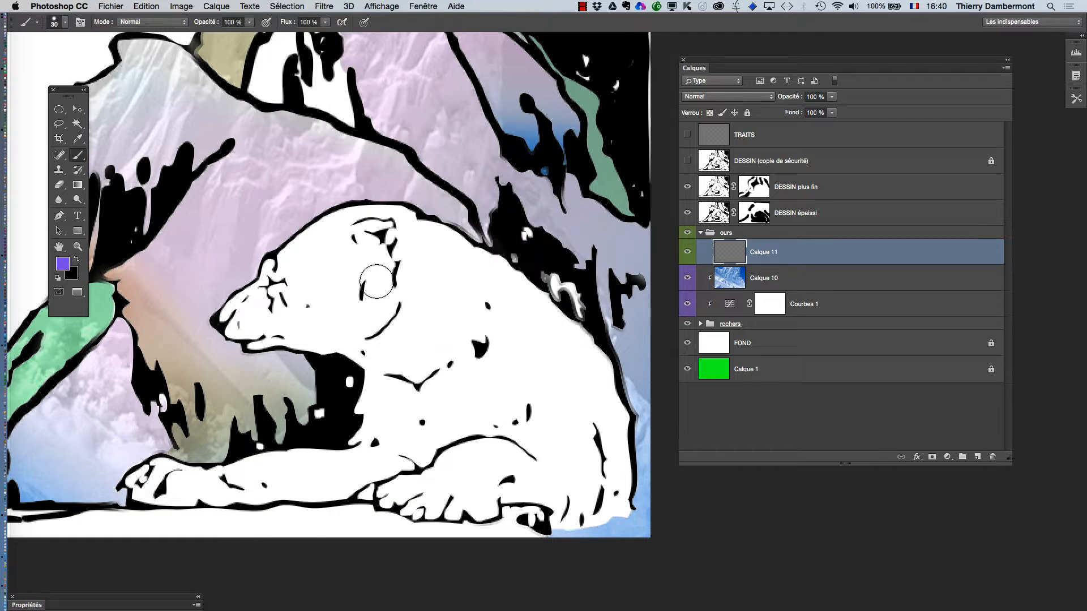
Paint the polar bear's head, body and legs solid violet on Calque 11, adjusting the brush size between 20 and 30.
mouse_move(390, 266)
mouse_down()
mouse_move(345, 276)
mouse_move(356, 236)
mouse_move(262, 299)
mouse_move(278, 269)
mouse_move(236, 325)
mouse_move(372, 354)
mouse_move(375, 381)
mouse_move(307, 281)
mouse_move(321, 275)
mouse_move(273, 305)
mouse_move(332, 313)
mouse_move(294, 271)
mouse_move(328, 234)
mouse_move(373, 222)
mouse_move(486, 265)
mouse_move(536, 312)
mouse_move(432, 290)
mouse_move(443, 283)
mouse_move(402, 248)
mouse_move(469, 297)
mouse_move(385, 301)
mouse_move(343, 260)
mouse_up()
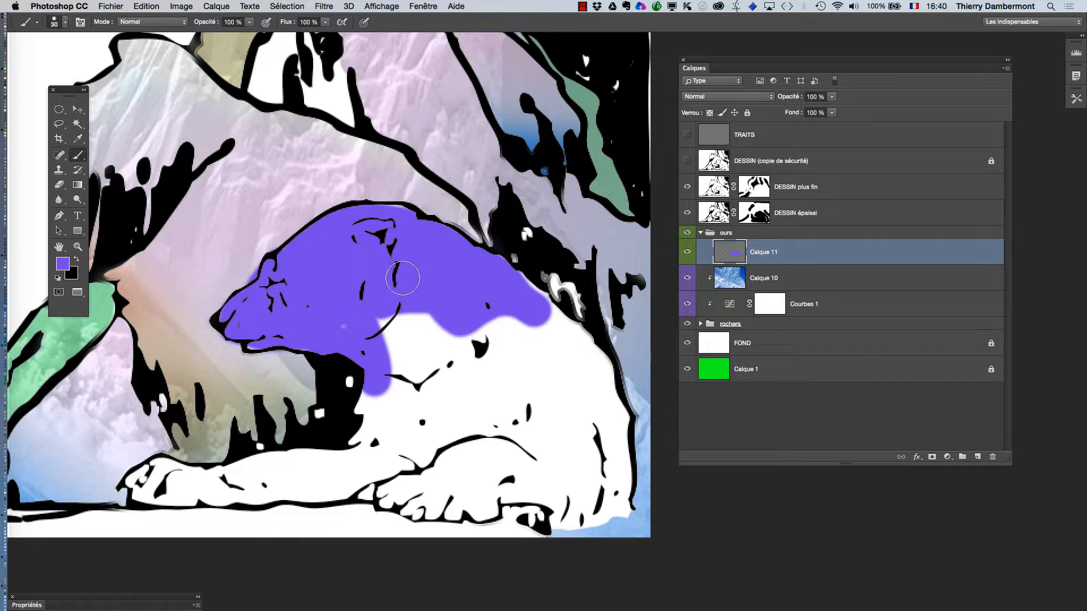
mouse_move(299, 339)
mouse_down()
mouse_move(363, 359)
mouse_move(380, 398)
mouse_move(369, 429)
mouse_up()
scroll(373, 371, down, 7)
mouse_move(414, 230)
mouse_down()
mouse_move(377, 266)
mouse_move(311, 280)
mouse_move(335, 286)
mouse_move(295, 282)
mouse_move(303, 270)
mouse_move(173, 279)
mouse_move(155, 293)
mouse_move(236, 308)
mouse_move(419, 289)
mouse_move(323, 300)
mouse_up()
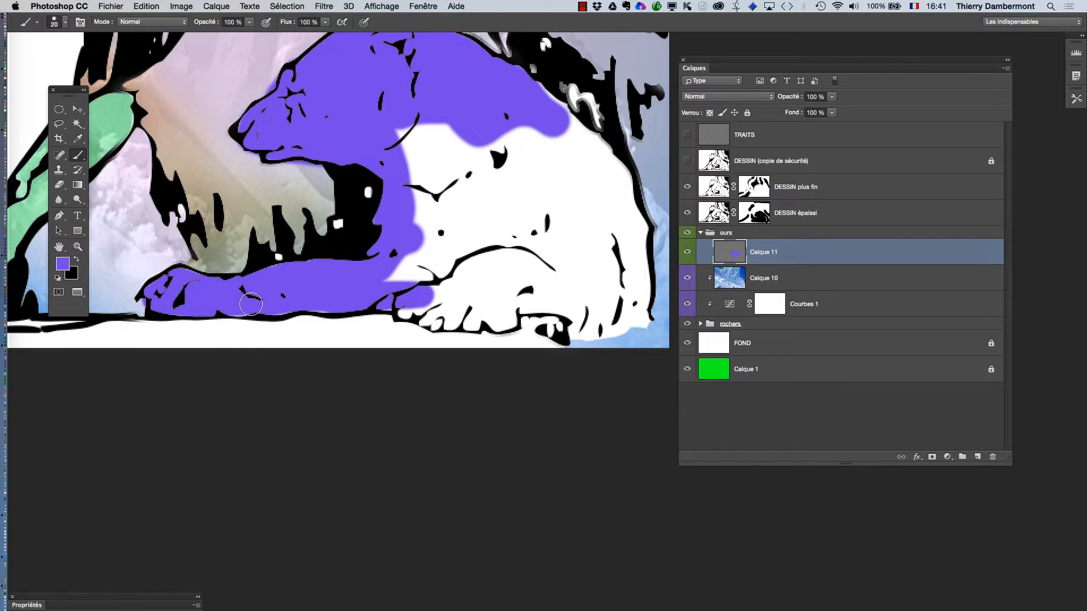
mouse_move(432, 315)
mouse_down()
mouse_move(533, 300)
mouse_move(603, 315)
mouse_move(630, 302)
mouse_move(630, 228)
mouse_move(605, 164)
mouse_move(562, 125)
mouse_move(496, 94)
mouse_up()
mouse_move(488, 150)
mouse_down()
mouse_move(429, 136)
mouse_move(410, 146)
mouse_move(423, 224)
mouse_move(401, 267)
mouse_move(410, 277)
mouse_move(594, 277)
mouse_move(584, 221)
mouse_move(547, 167)
mouse_move(503, 141)
mouse_move(572, 228)
mouse_move(491, 195)
mouse_move(532, 207)
mouse_move(465, 162)
mouse_move(446, 241)
mouse_move(448, 266)
mouse_move(471, 273)
mouse_move(435, 260)
mouse_up()
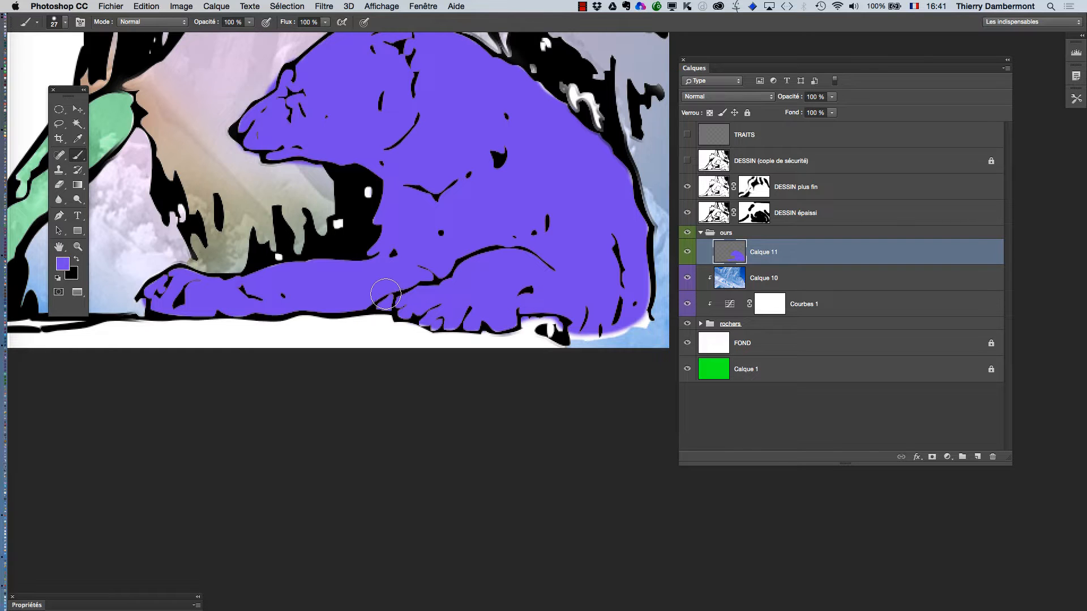
drag(485, 165, 492, 210)
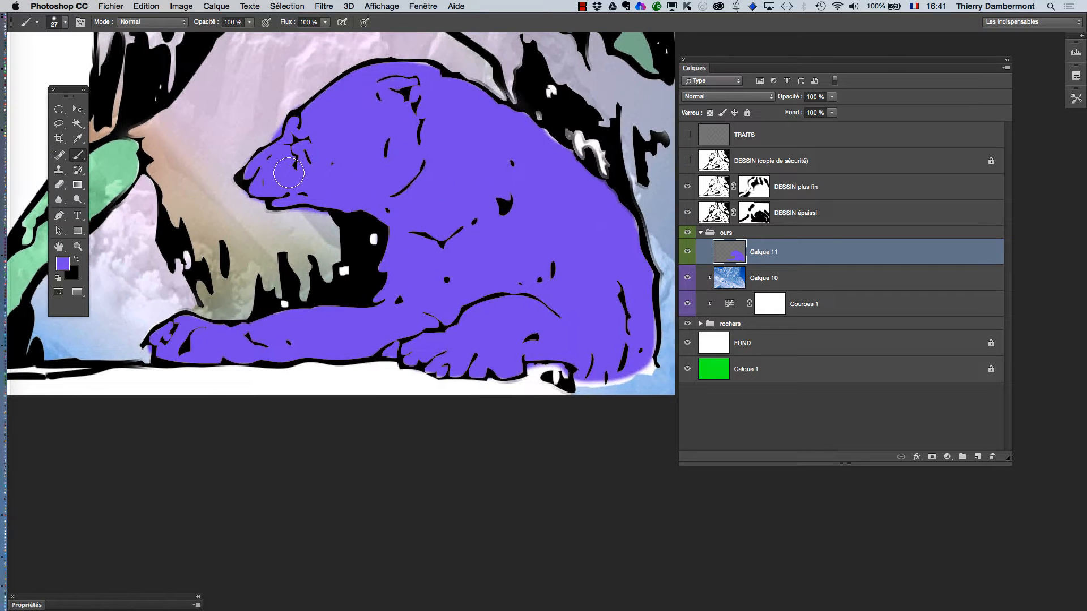
Erase the violet paint spilling outside the bear's muzzle and lower jaw with a size 19 Eraser.
drag(306, 186, 304, 182)
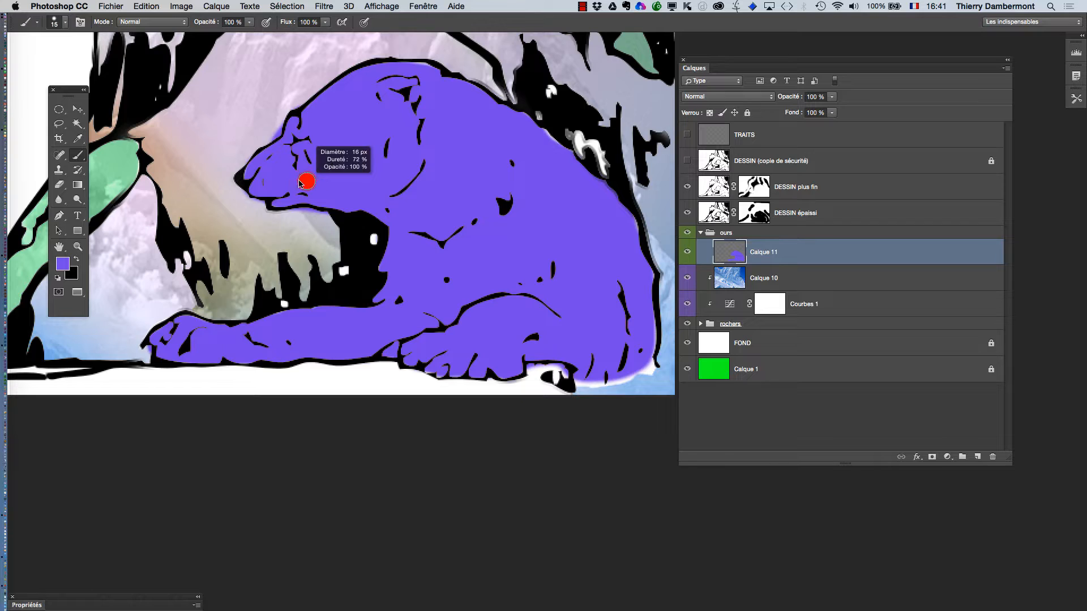
scroll(269, 142, up, 3)
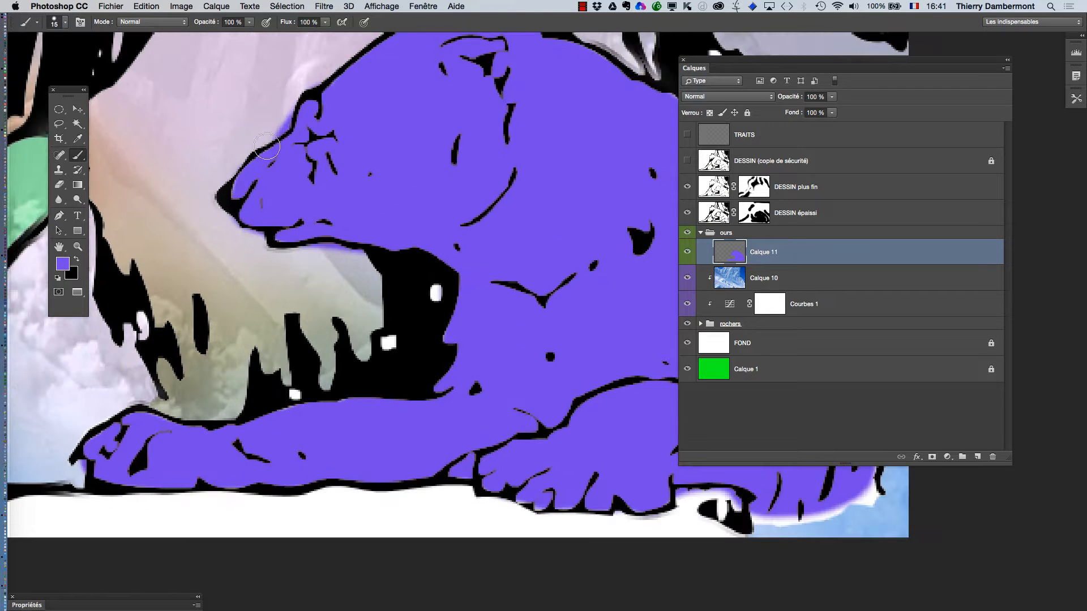
click(59, 186)
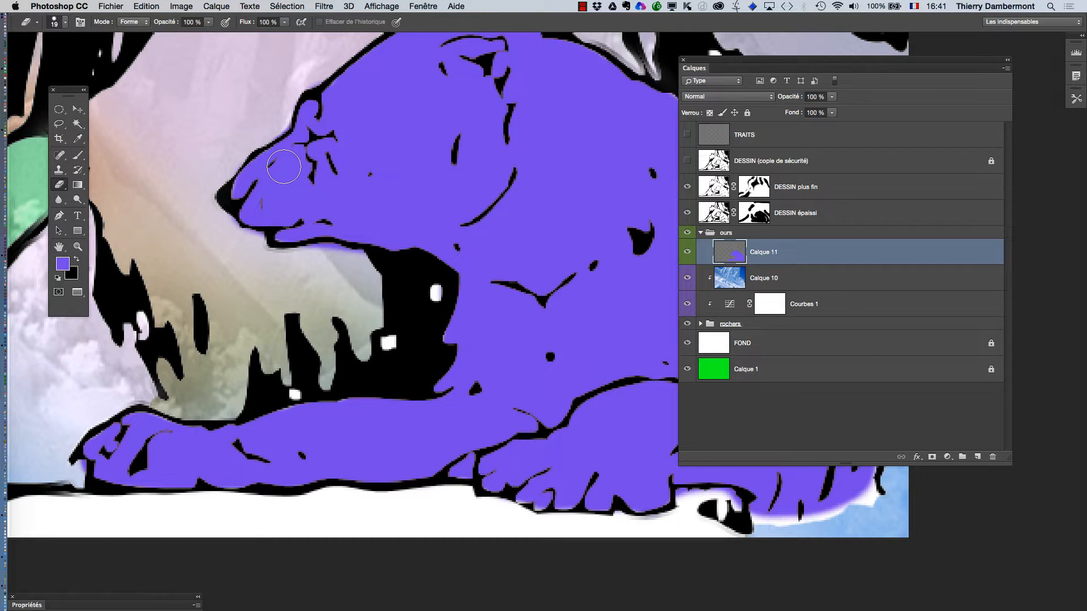
drag(298, 257, 348, 261)
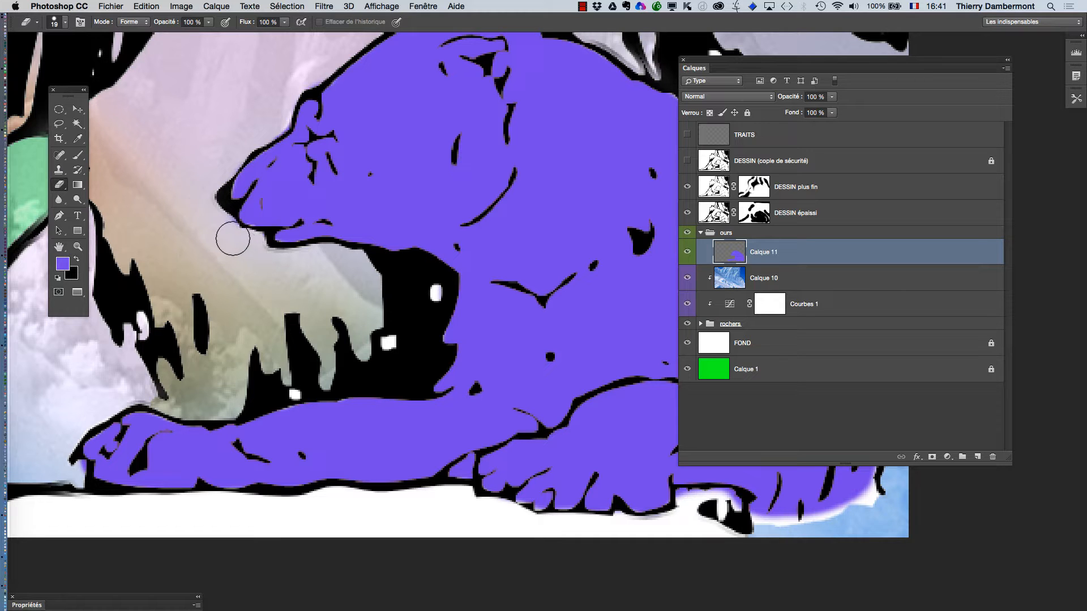
alt+click(429, 264)
alt+click(433, 263)
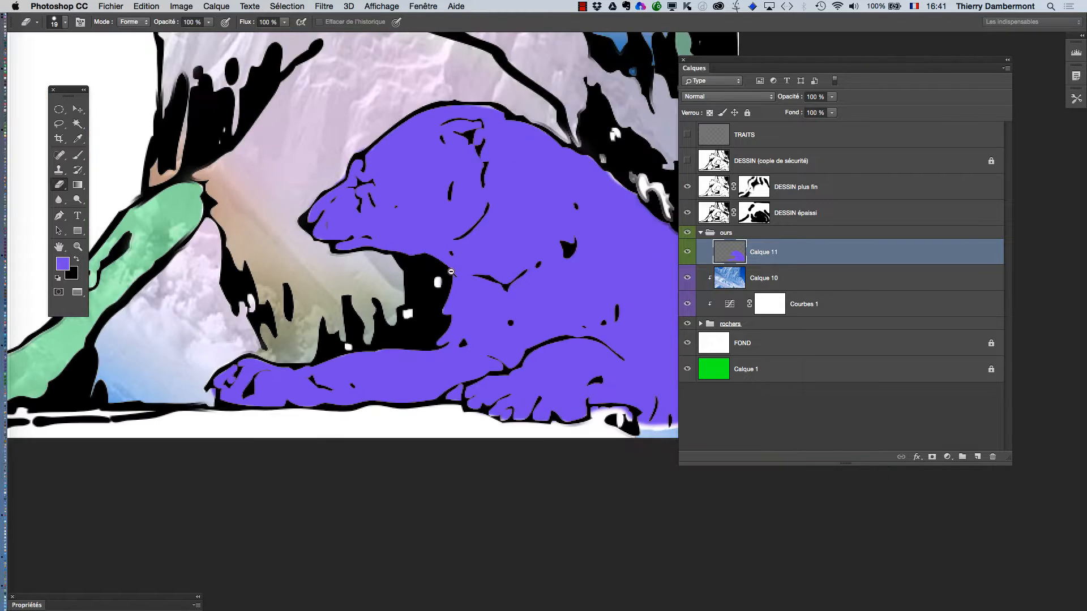
drag(464, 281, 404, 273)
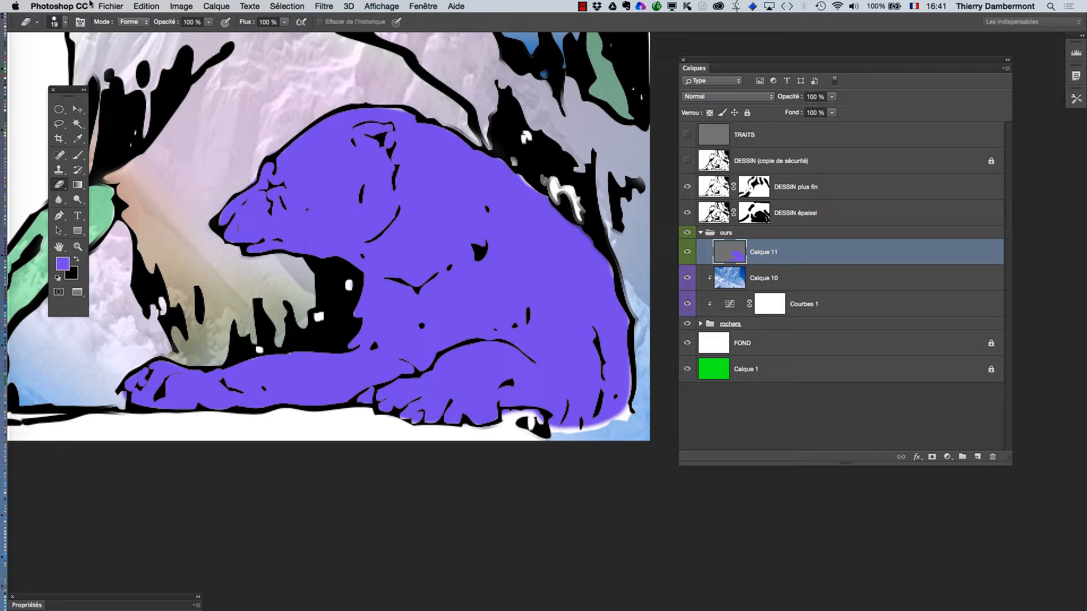
Save the document as a new Photoshop file named Polar-bear-HD1-02r.psd in le08octobre2015 with maximised compatibility.
click(107, 6)
click(141, 119)
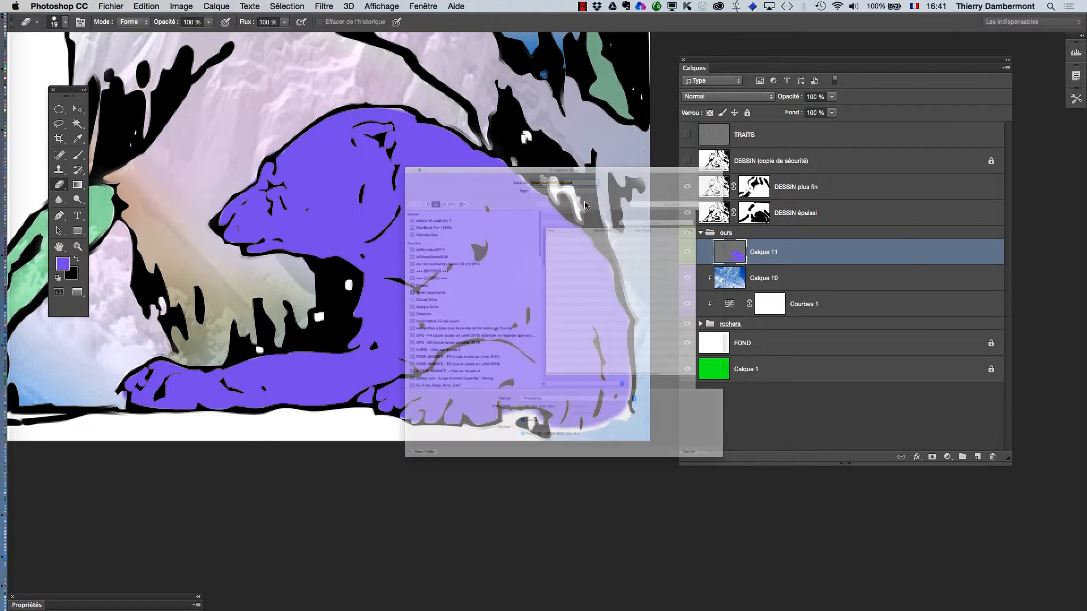
click(567, 43)
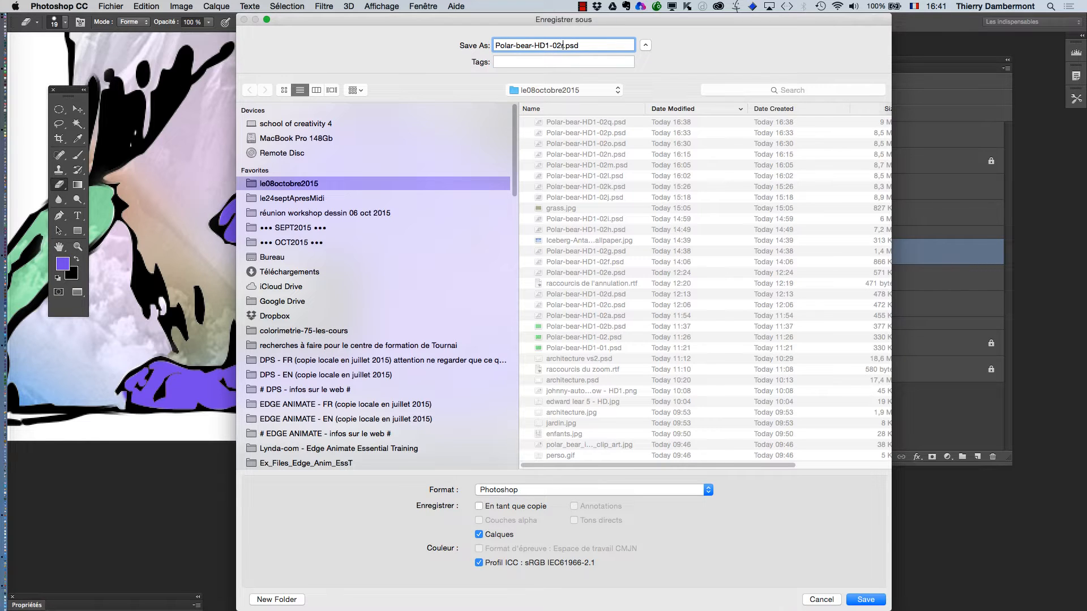
text(r)
click(866, 600)
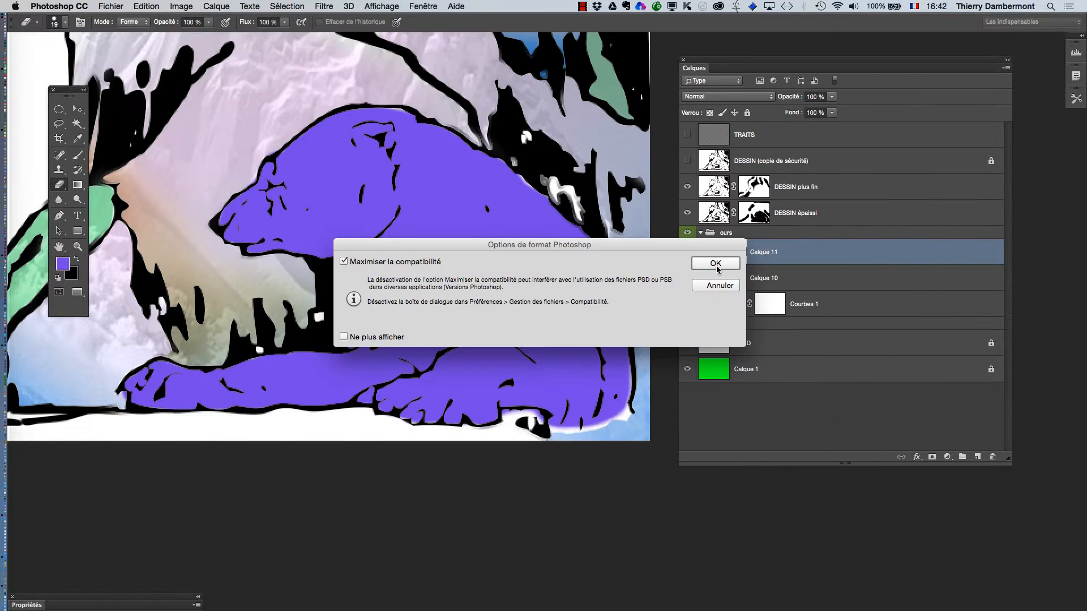
click(716, 264)
alt+click(426, 312)
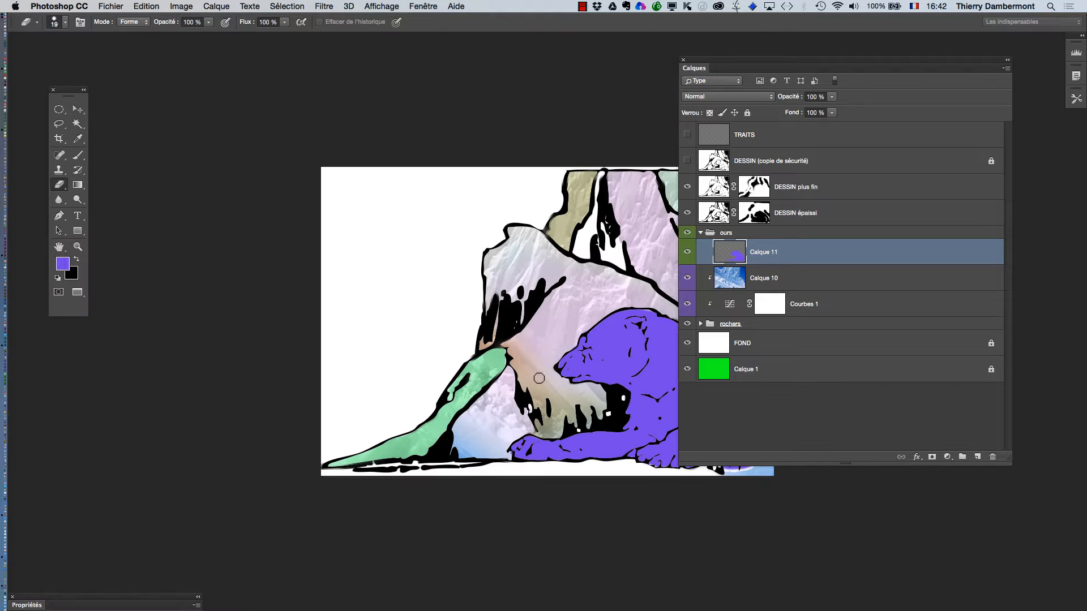
Recolour the bear on Calque 11 light grey with a colorized Hue/Saturation adjustment at saturation 0 and lightness +54.
drag(580, 364, 405, 258)
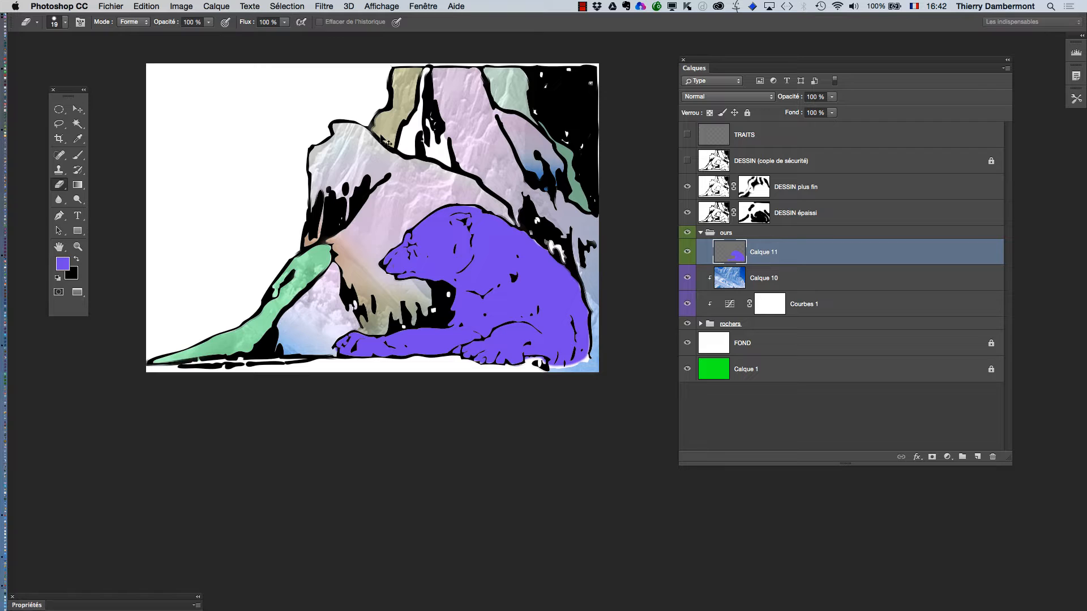
key(super+u)
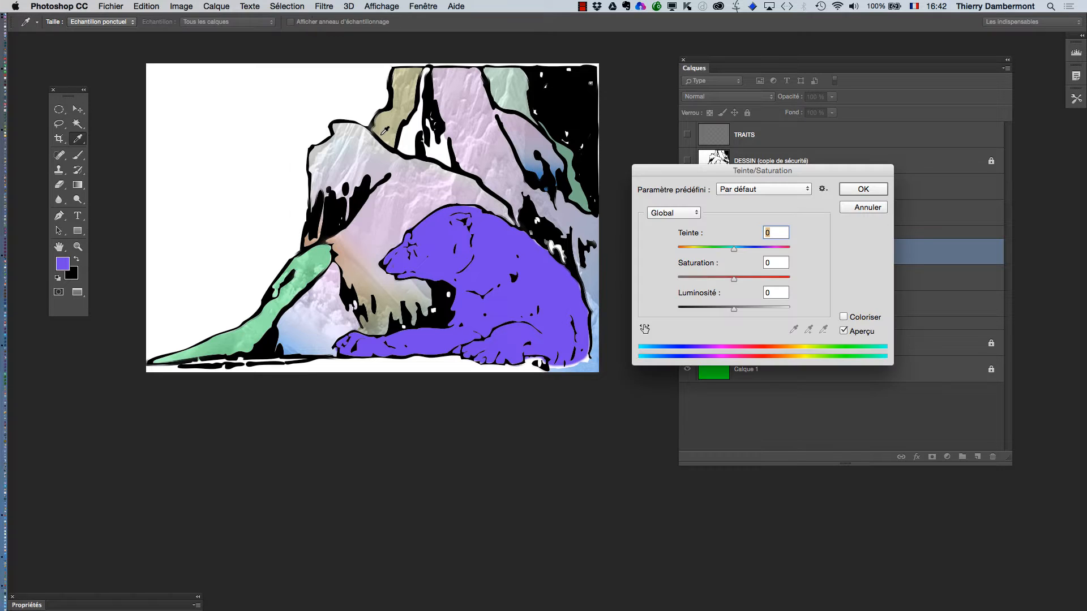
drag(657, 169, 634, 163)
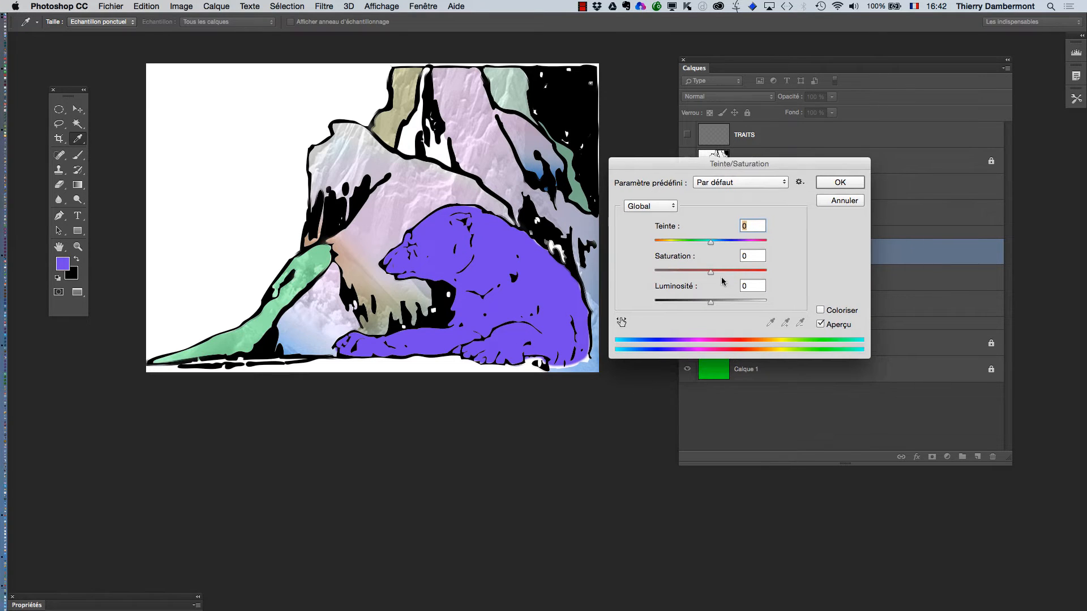
click(819, 312)
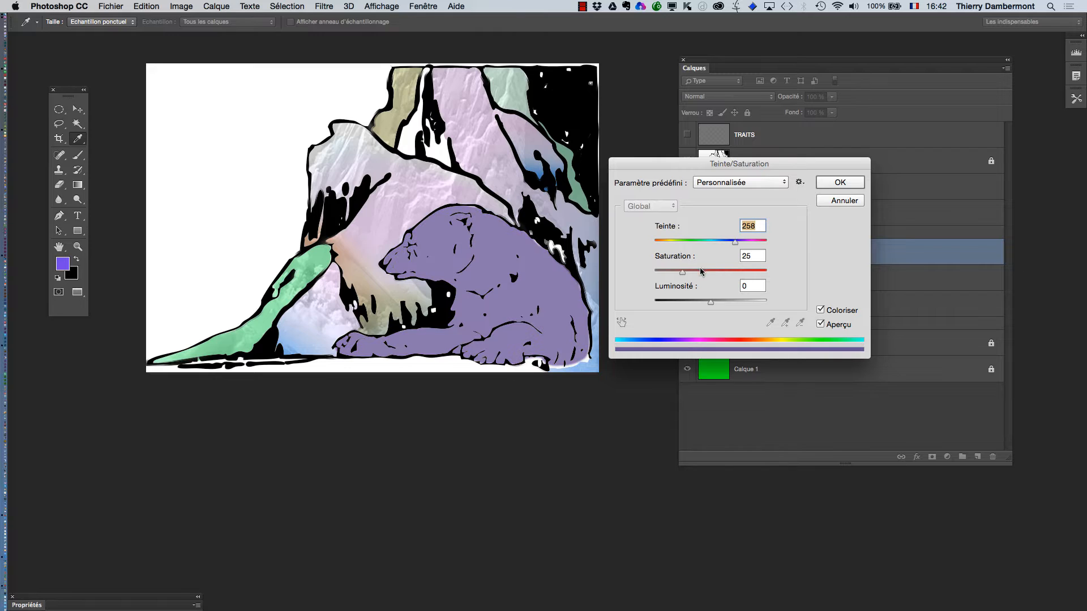
drag(670, 274, 652, 283)
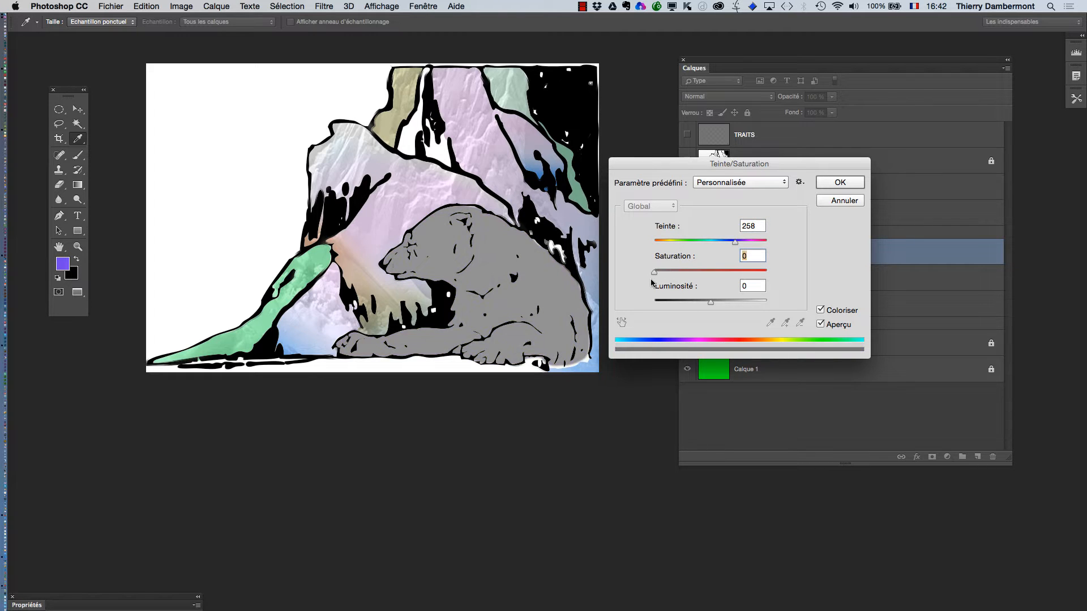
drag(718, 301, 739, 299)
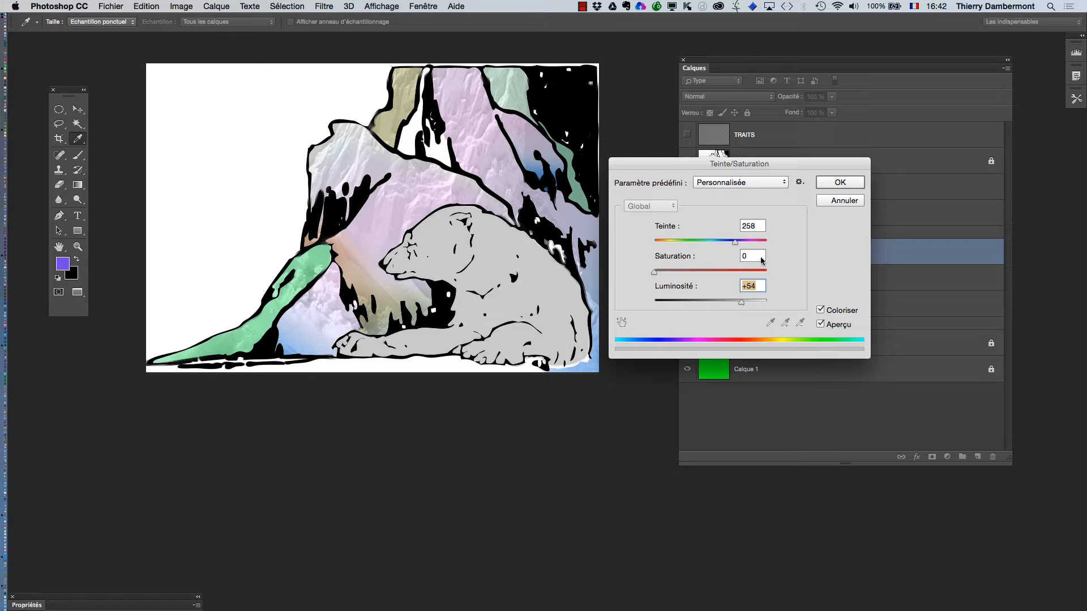
click(826, 185)
Save the document as a new Photoshop file named Polar-bear-HD1-02s.psd in le08octobre2015 with maximised compatibility.
key(e)
click(111, 6)
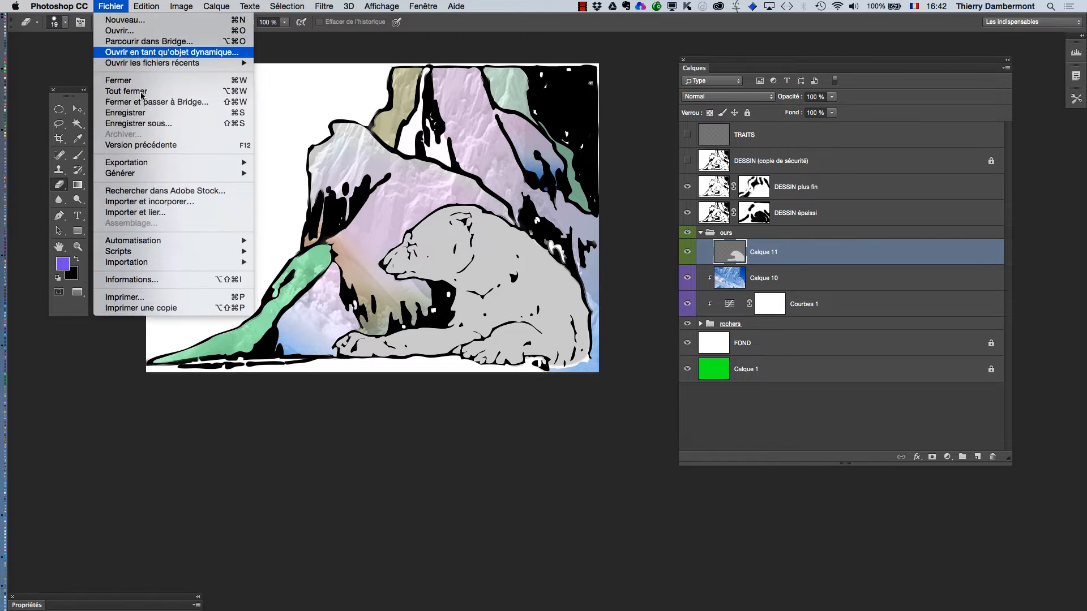
click(130, 124)
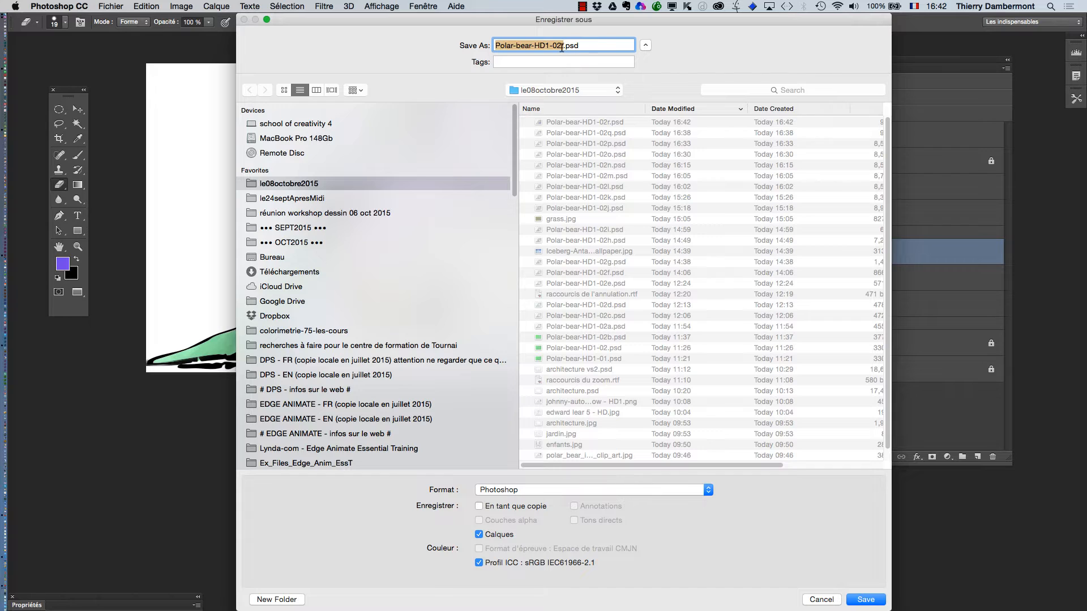
click(562, 45)
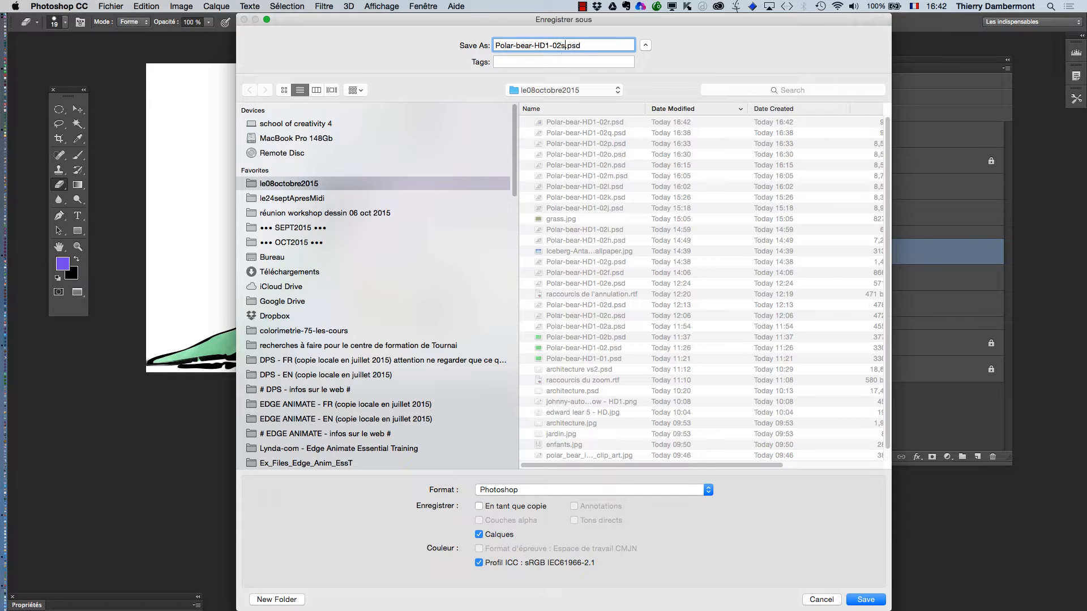
click(855, 602)
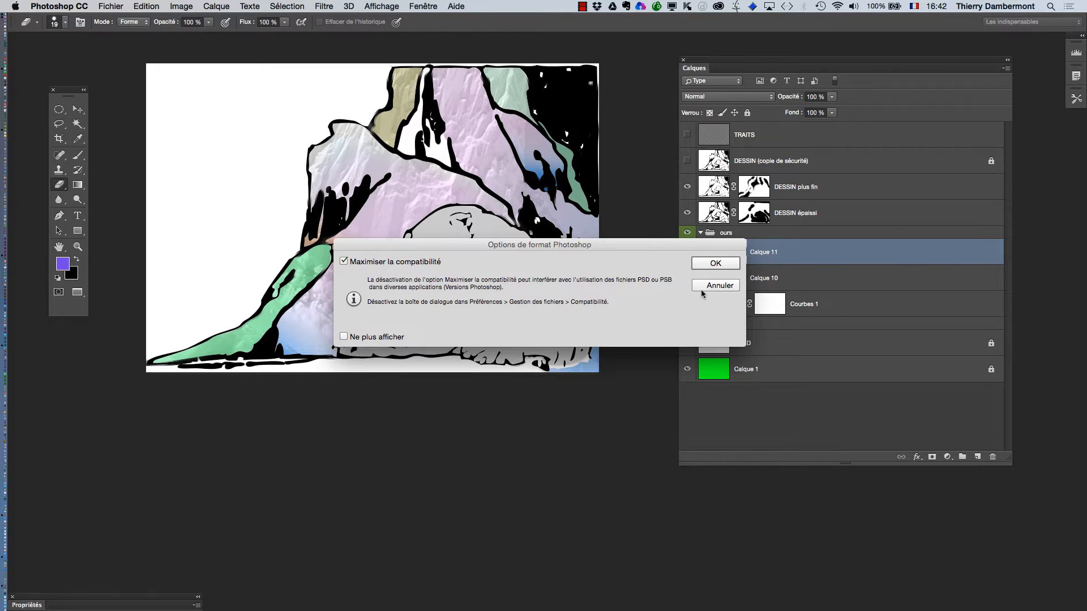
click(714, 264)
Move the floating layer list clear of the bear and activate the Lasso tool.
super+click(491, 311)
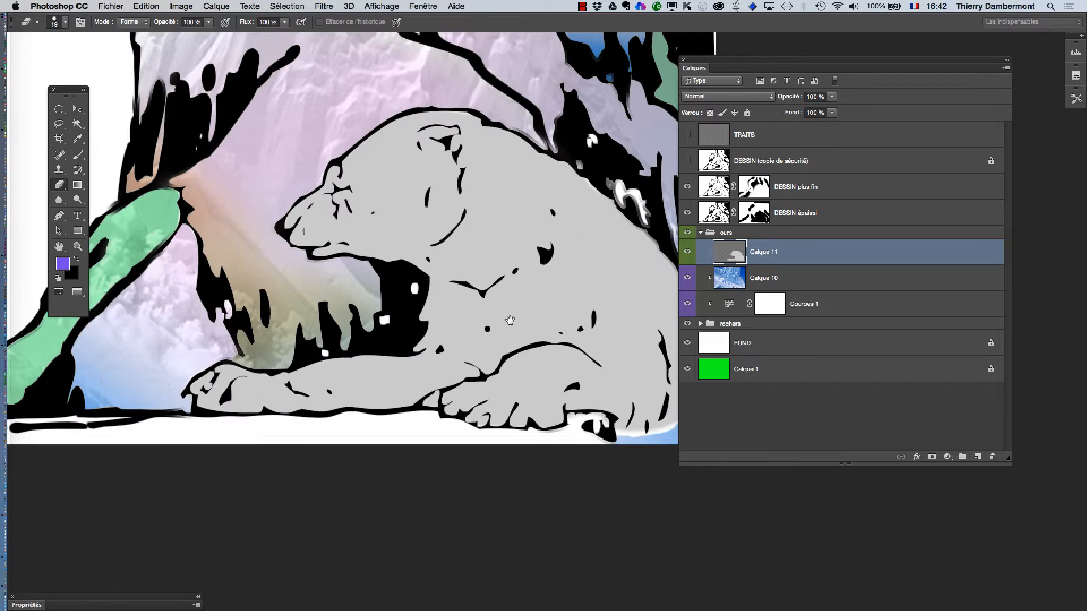
drag(696, 67, 763, 66)
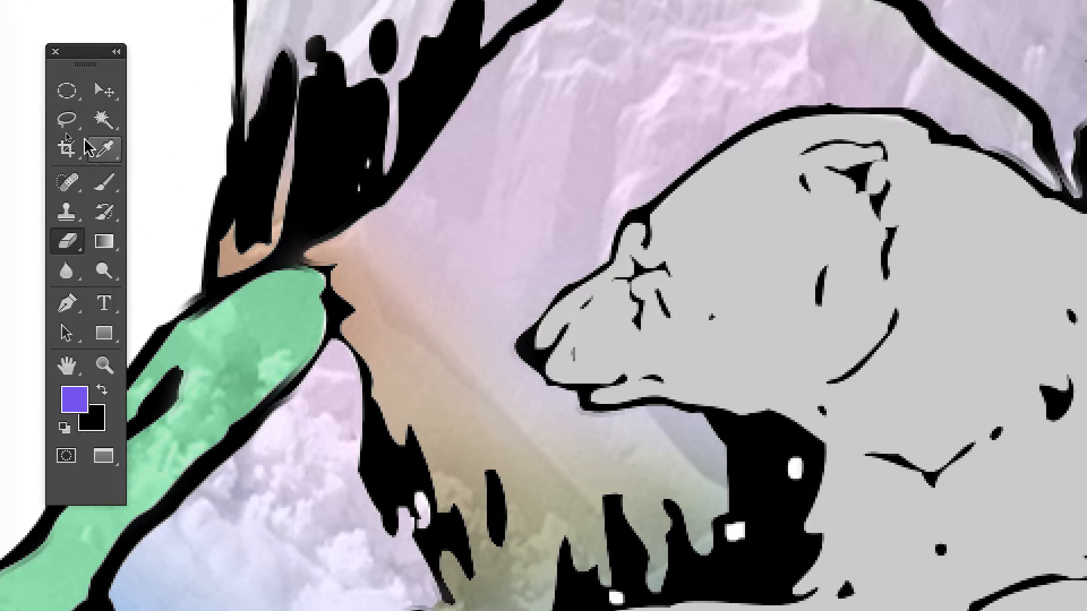
click(78, 130)
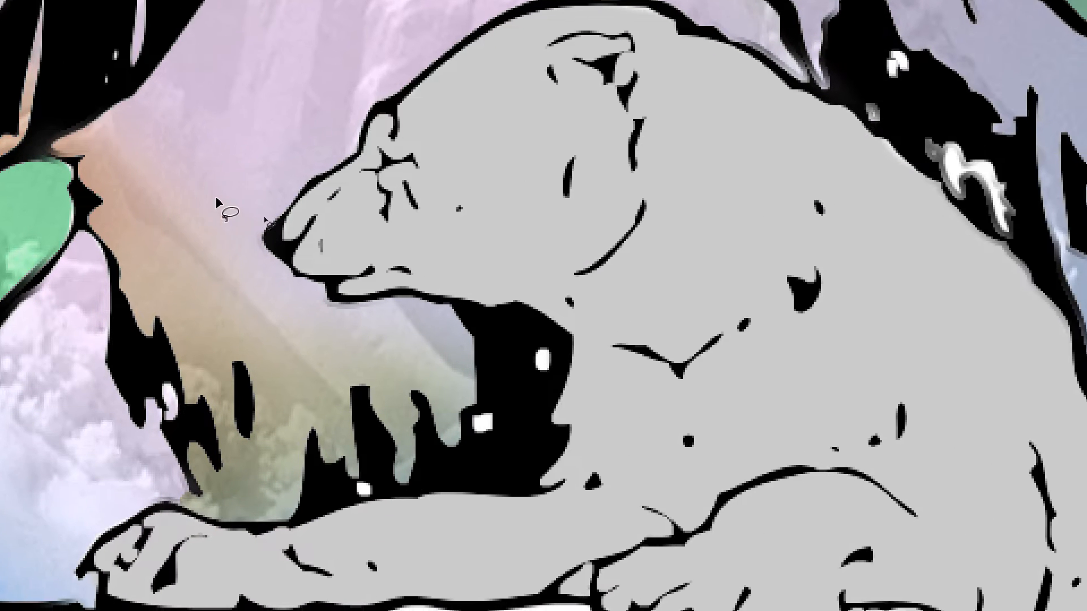
mouse_move(250, 189)
mouse_down()
mouse_move(227, 233)
mouse_move(242, 285)
mouse_move(292, 313)
mouse_up()
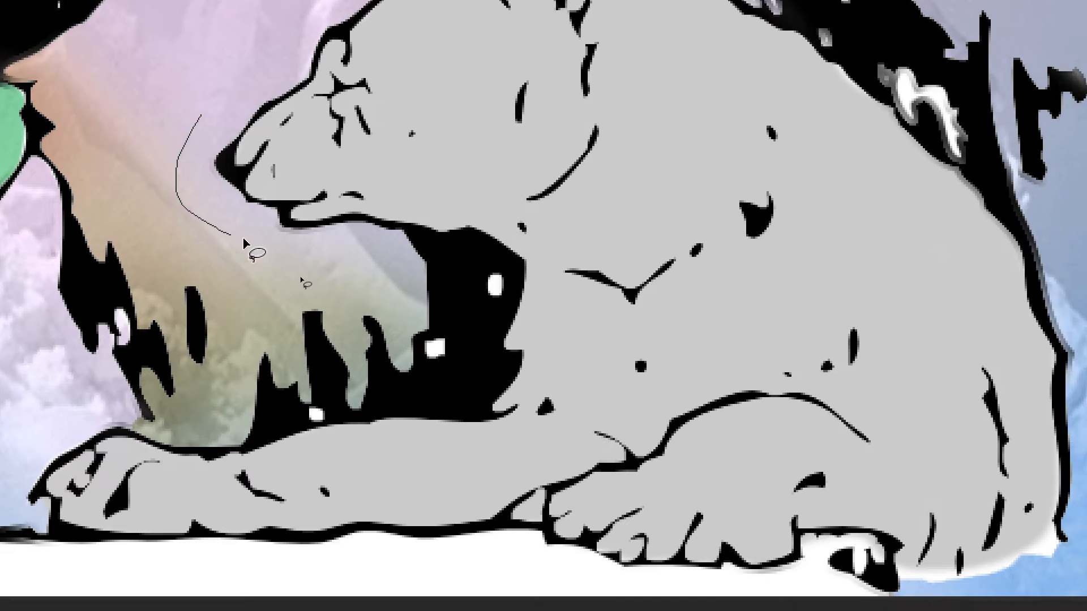
mouse_move(245, 243)
mouse_down()
mouse_move(391, 260)
mouse_move(501, 231)
mouse_up()
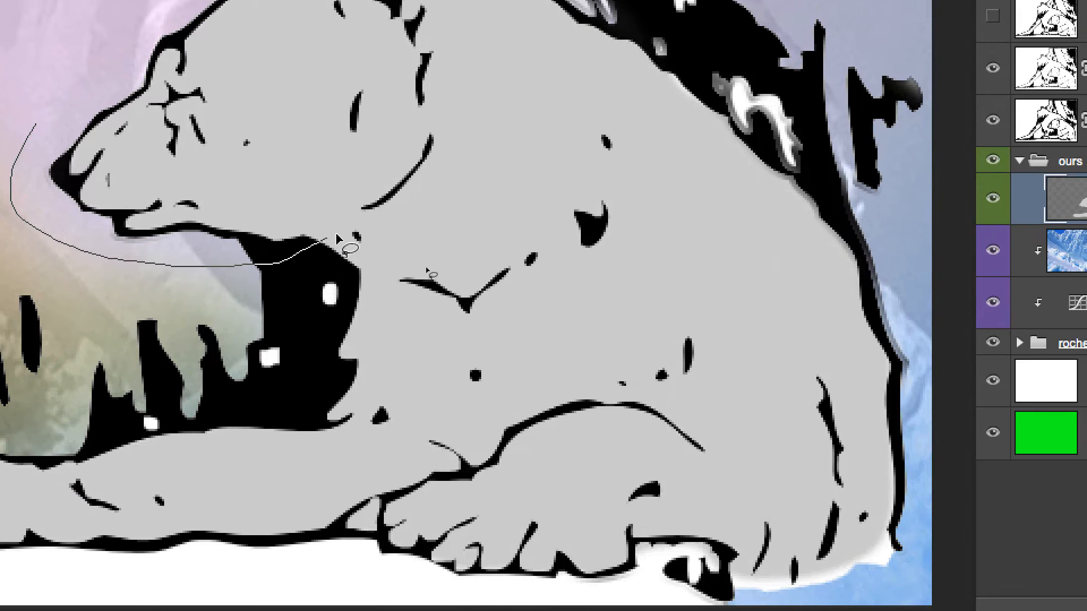
mouse_move(338, 237)
mouse_down()
mouse_move(394, 209)
mouse_move(423, 163)
mouse_move(424, 86)
mouse_up()
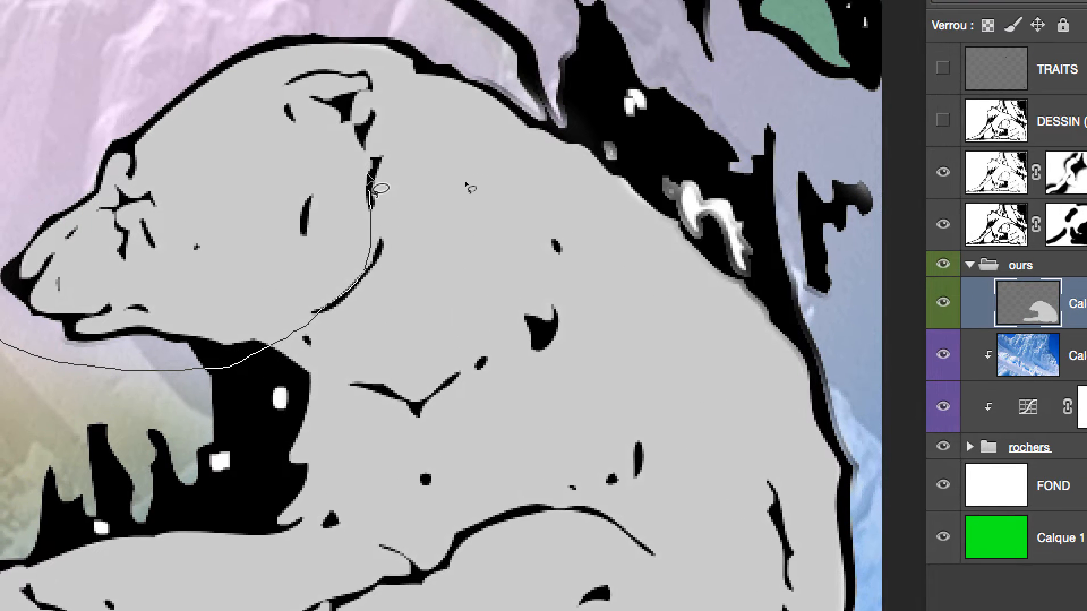
mouse_move(373, 188)
mouse_down()
mouse_move(362, 77)
mouse_move(308, 73)
mouse_up()
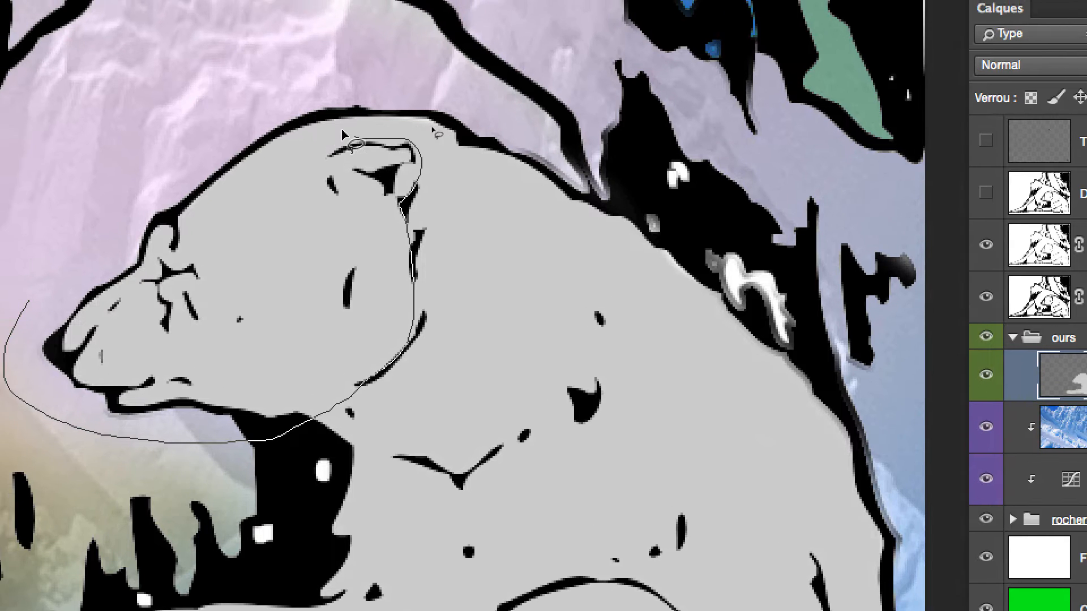
mouse_move(343, 135)
mouse_down()
mouse_move(267, 109)
mouse_move(107, 203)
mouse_up()
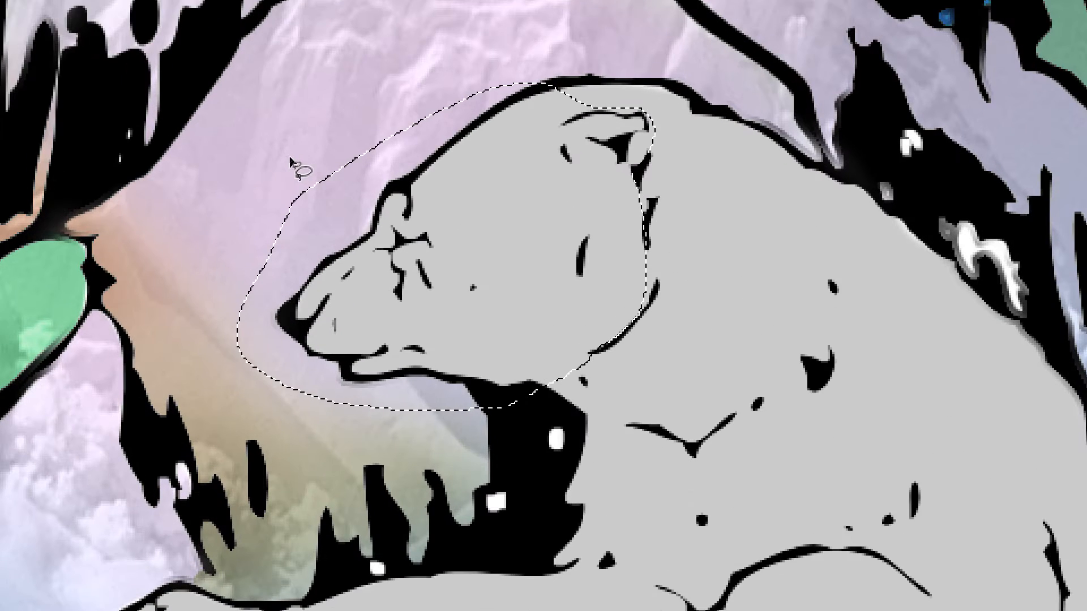
key(super+d)
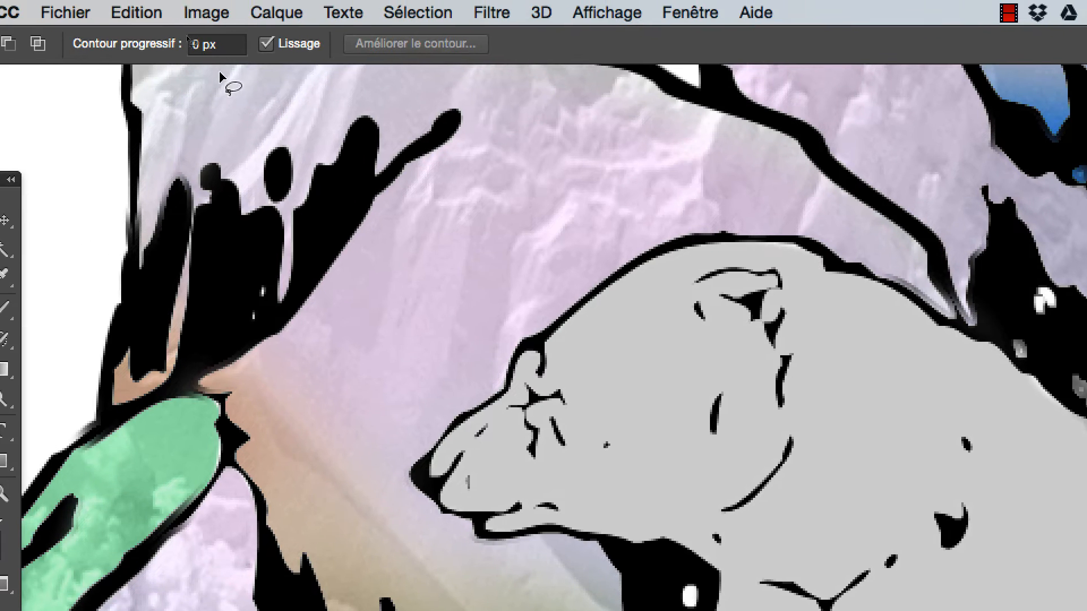
Select the bear's head with a freehand lasso feathered 5 px, adding the area behind the ear up to the nape.
click(210, 47)
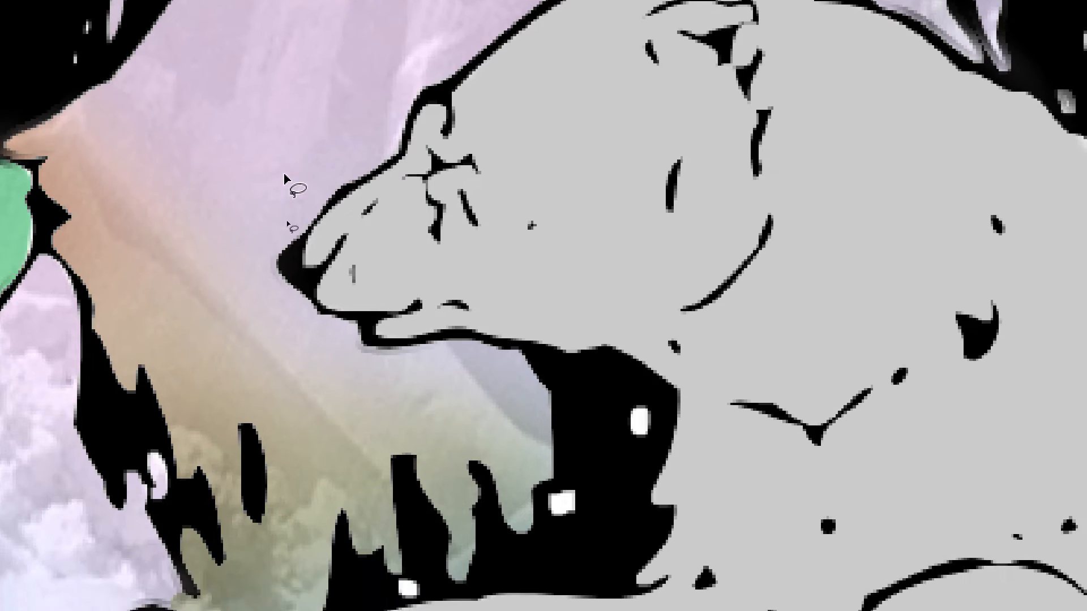
scroll(296, 248, up, 4)
scroll(363, 149, up, 2)
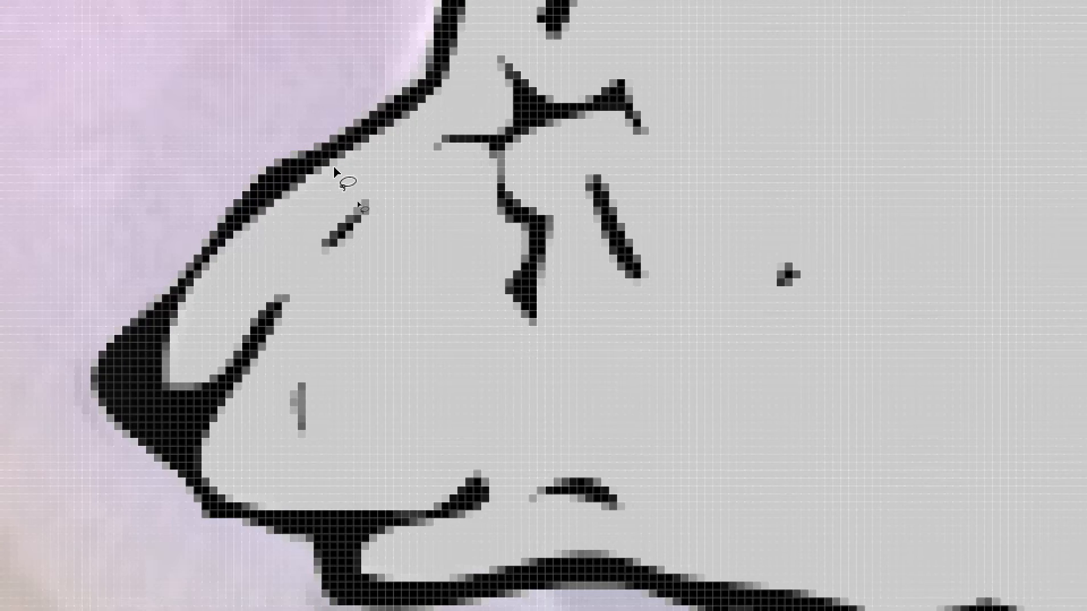
scroll(334, 171, down, 5)
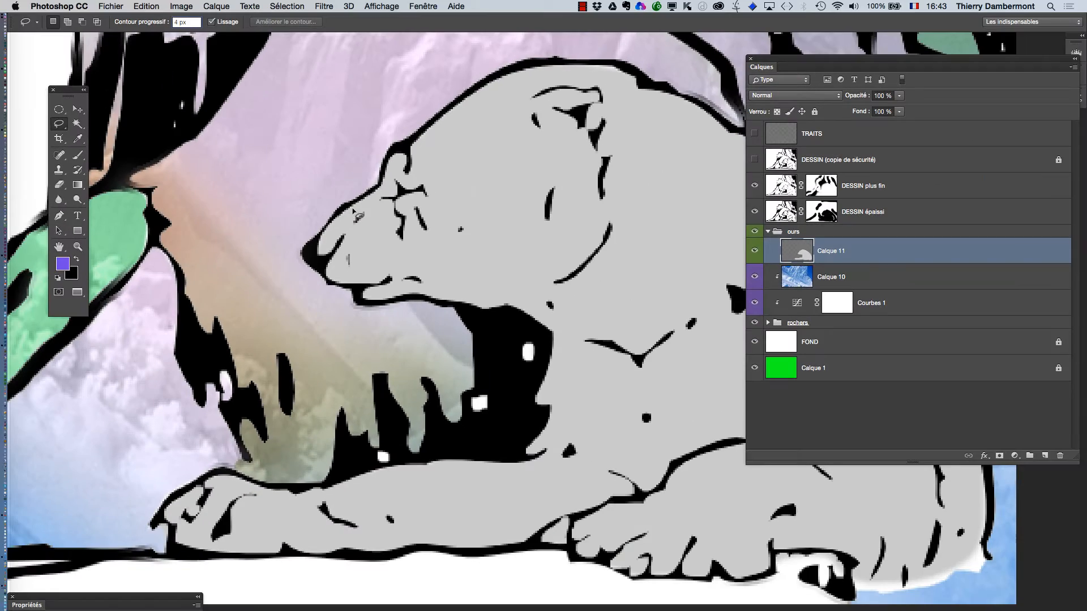
drag(440, 205, 366, 228)
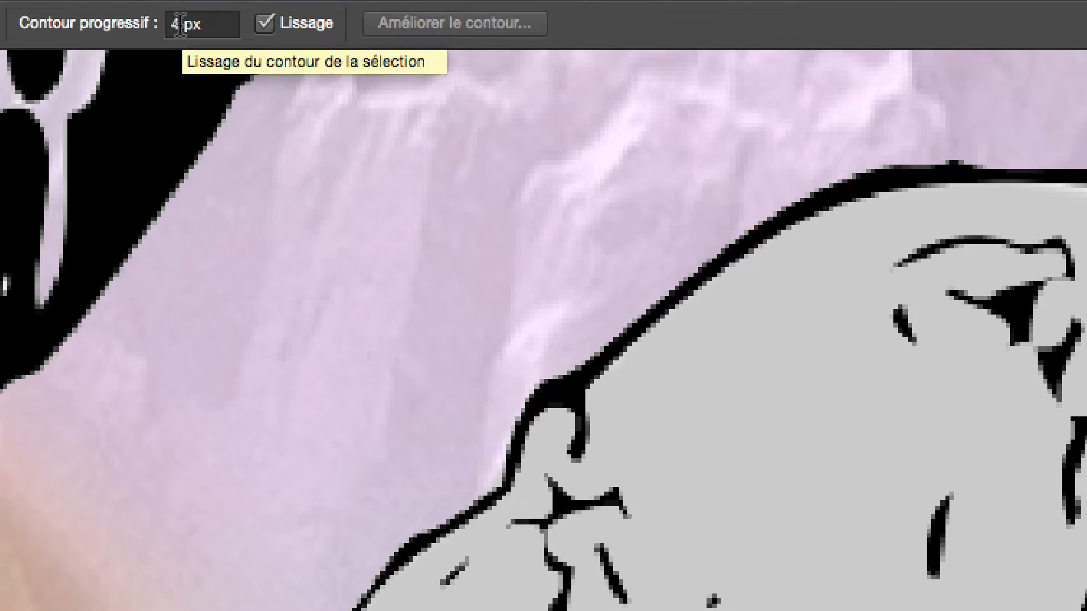
double_click(169, 22)
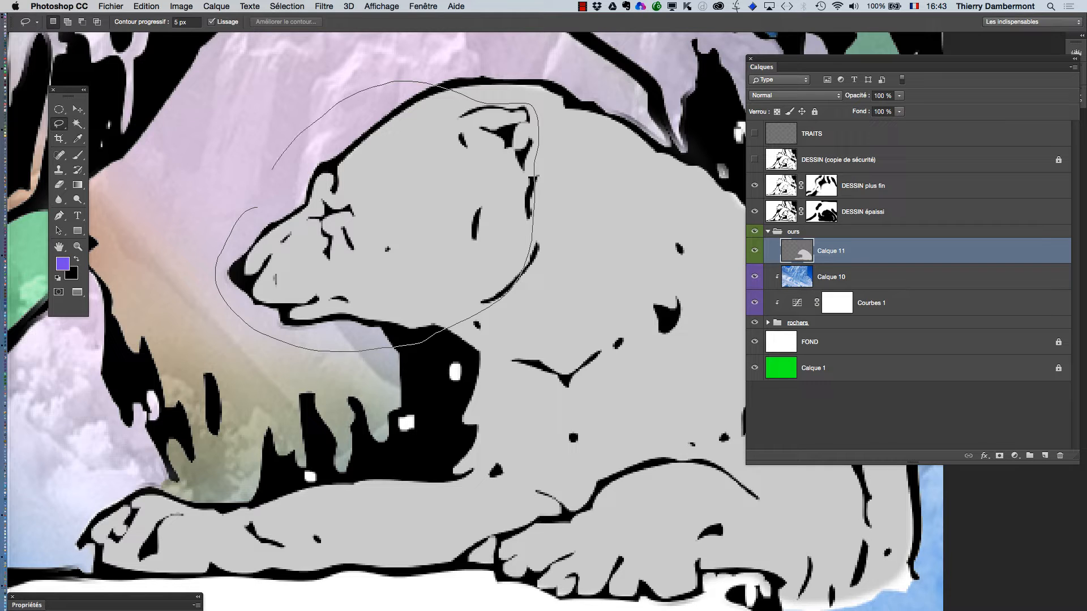
drag(258, 209, 254, 209)
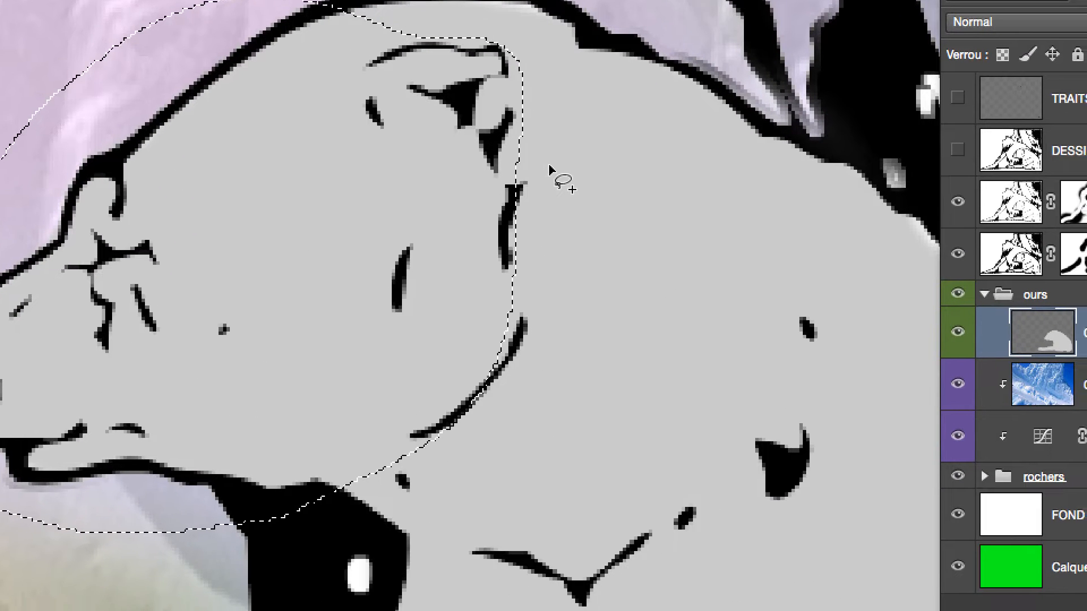
mouse_move(532, 180)
mouse_down()
mouse_move(571, 105)
mouse_move(540, 91)
mouse_move(452, 106)
mouse_move(473, 143)
mouse_move(515, 148)
mouse_up()
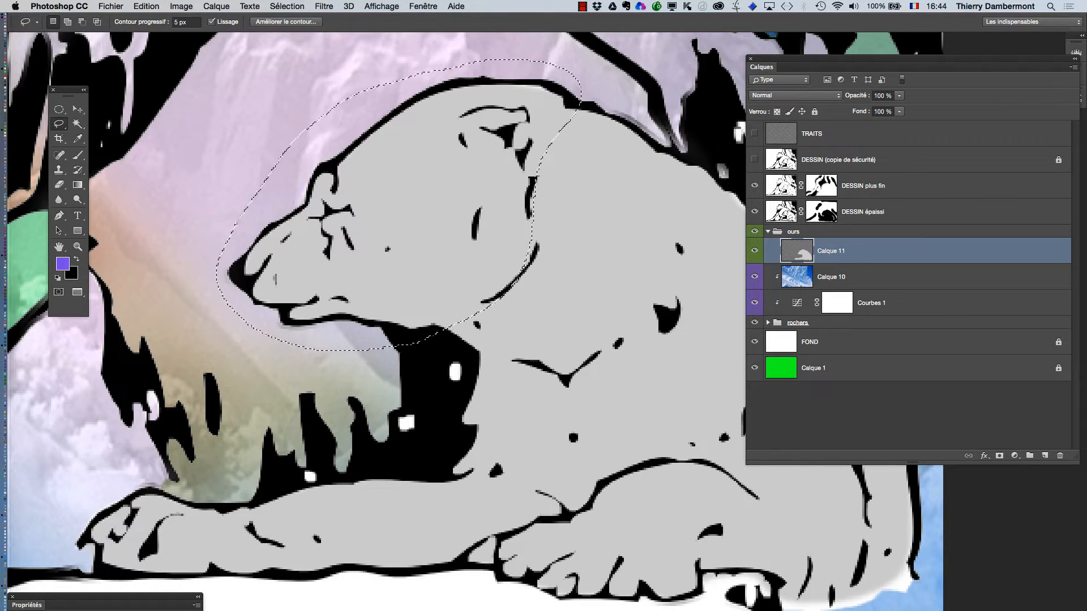
Copy the selected head onto a new layer, isolate it to check its feathered edge, and restore the other layers' visibility.
scroll(564, 249, down, 1)
click(217, 6)
mouse_move(233, 18)
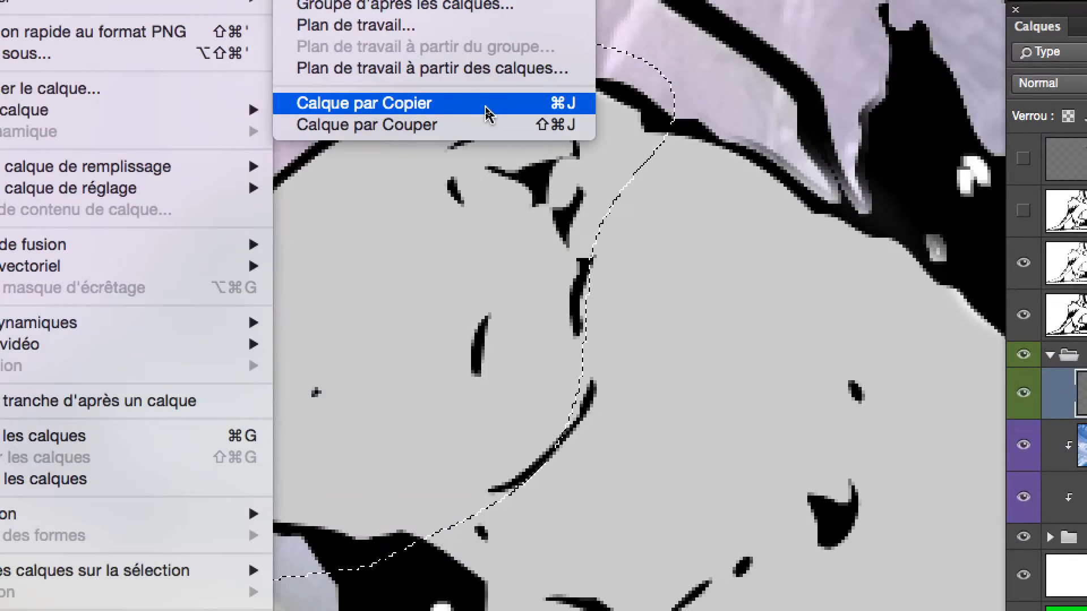
click(488, 113)
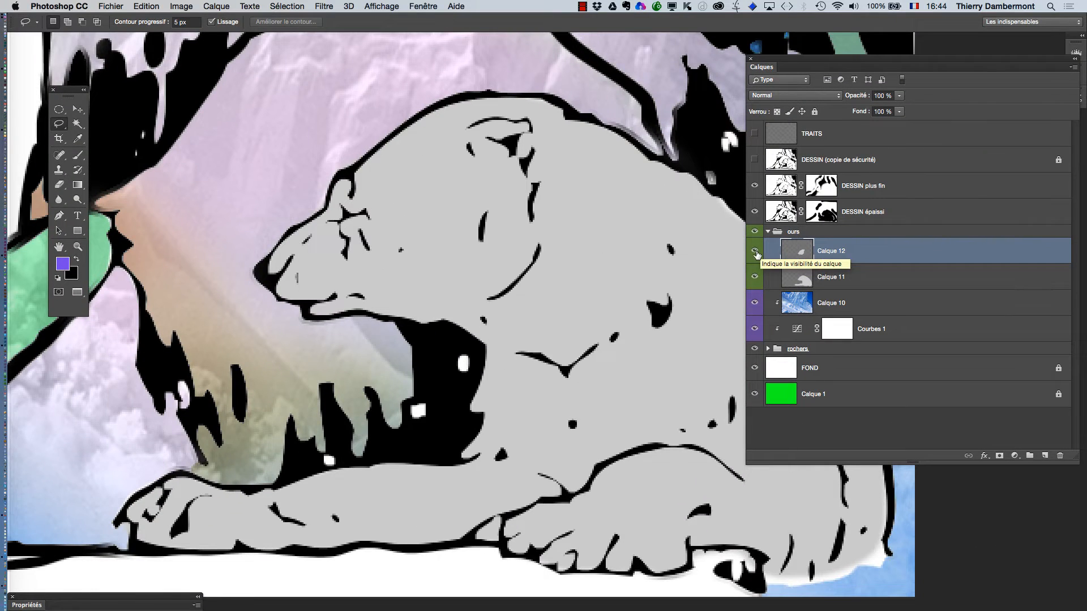
alt+click(757, 254)
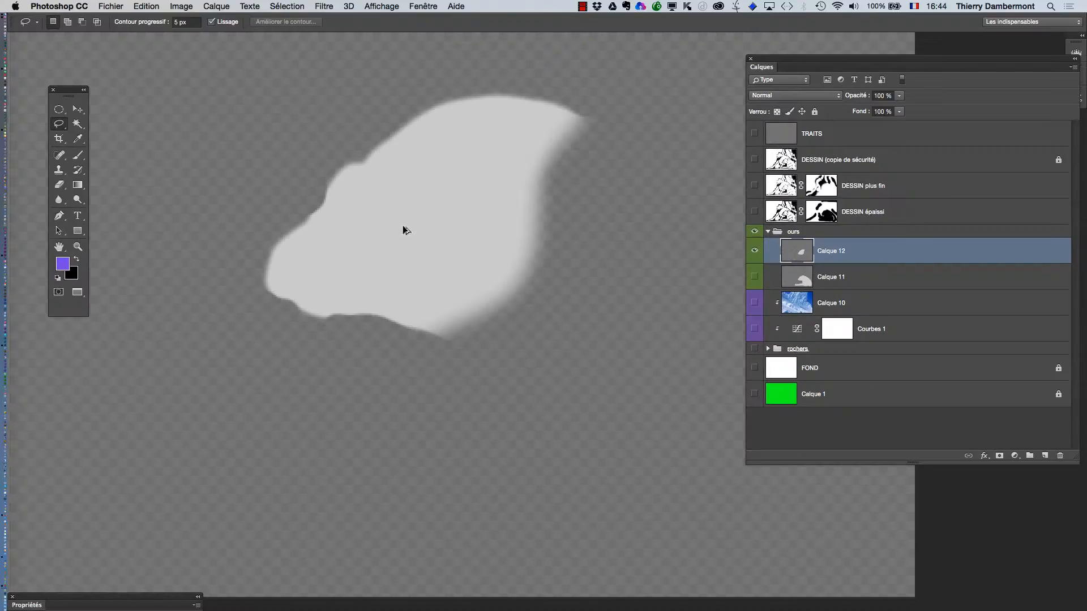
alt+click(755, 252)
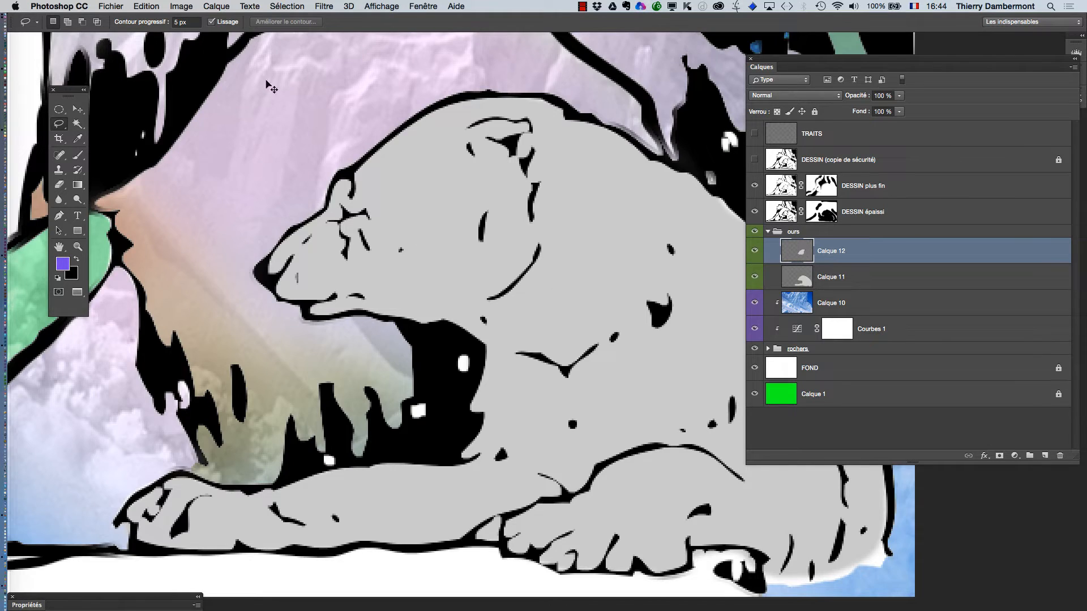
Lighten the bear's head on Calque 12 with a colorized Hue/Saturation adjustment at saturation 0 and lightness +38.
key(super+u)
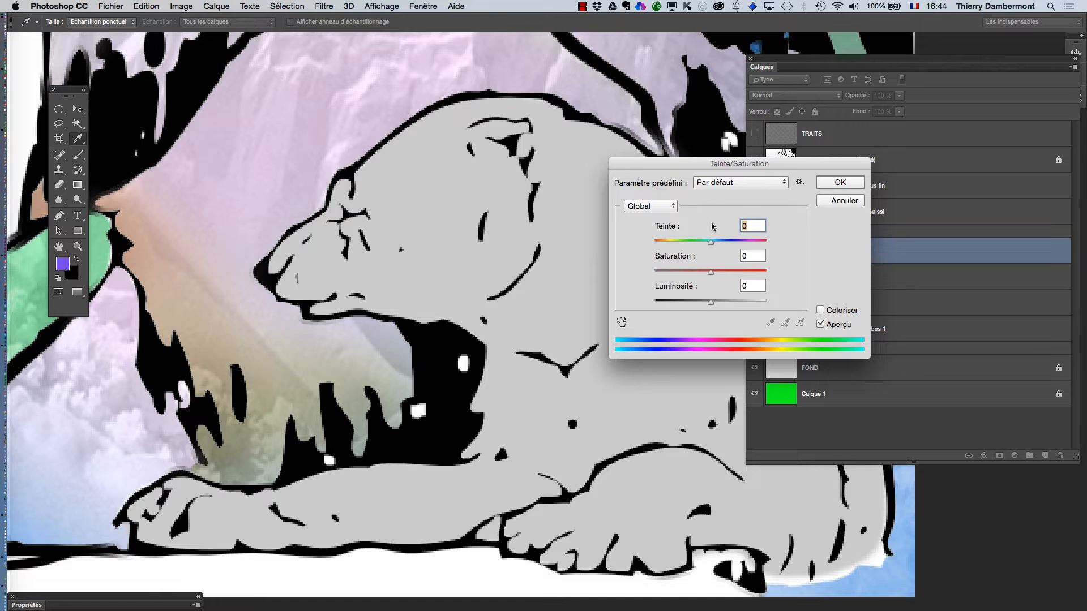
click(820, 310)
mouse_move(718, 301)
mouse_down()
mouse_move(699, 300)
mouse_move(725, 300)
mouse_up()
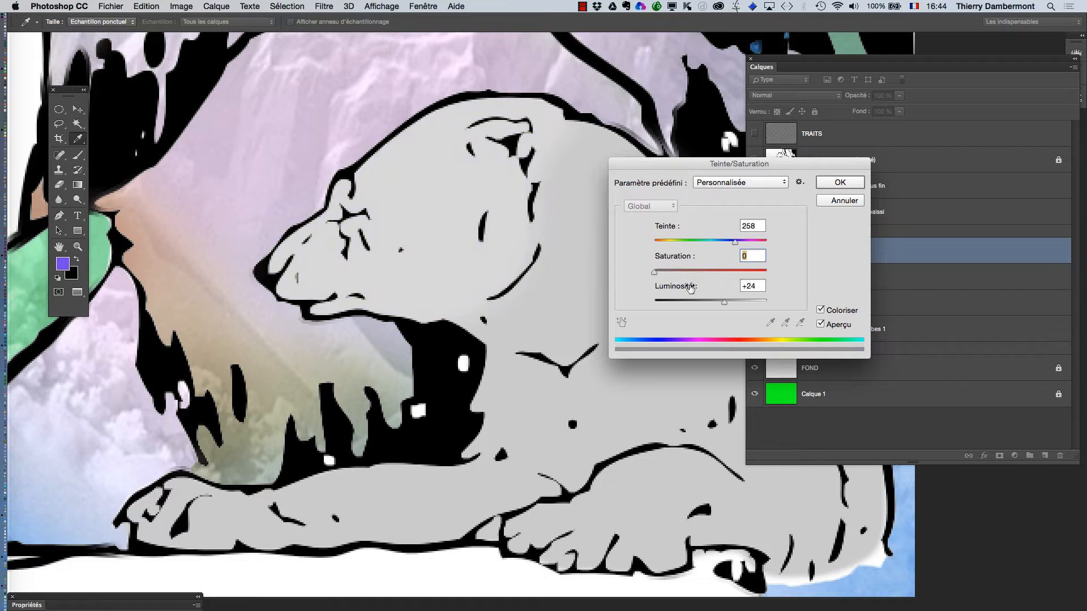
drag(724, 300, 731, 300)
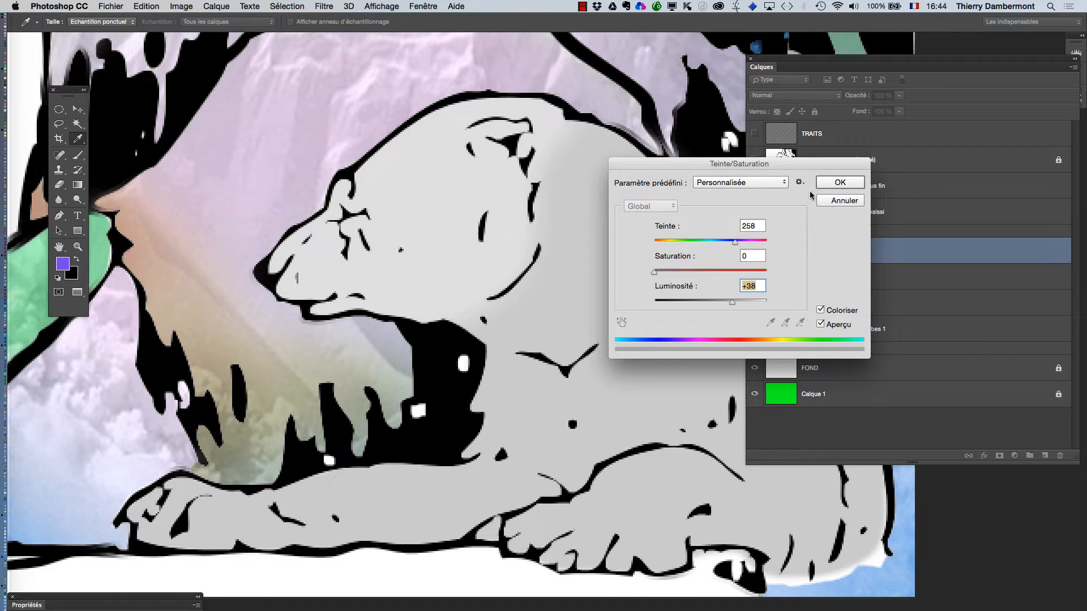
click(830, 185)
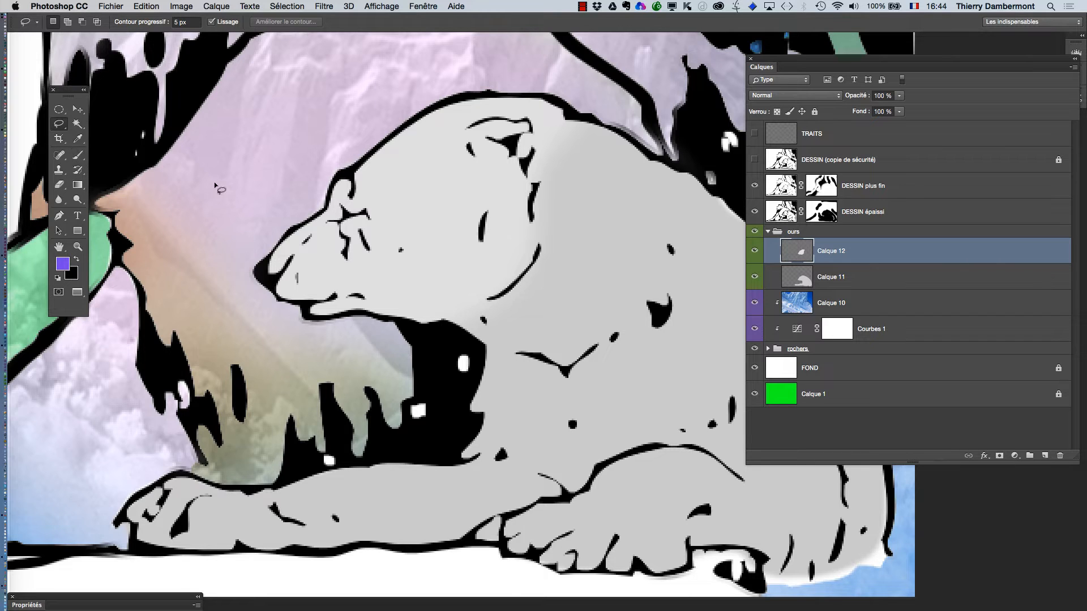
Set the Brush to black, 57 px and 18% opacity, and try a shadow stroke beneath the bear's jaw, undoing it.
click(78, 156)
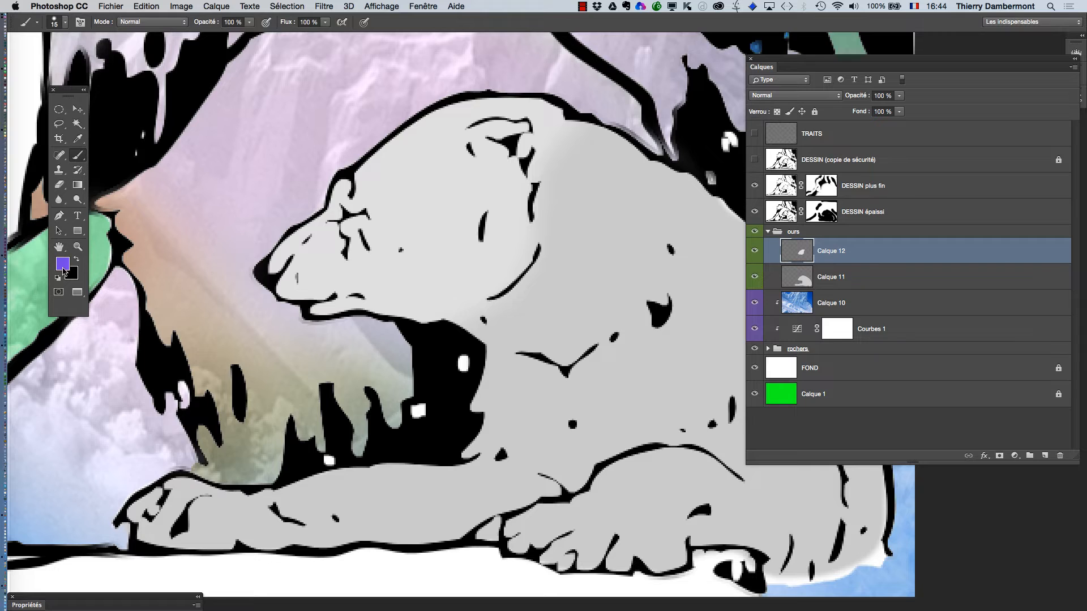
drag(367, 368, 390, 369)
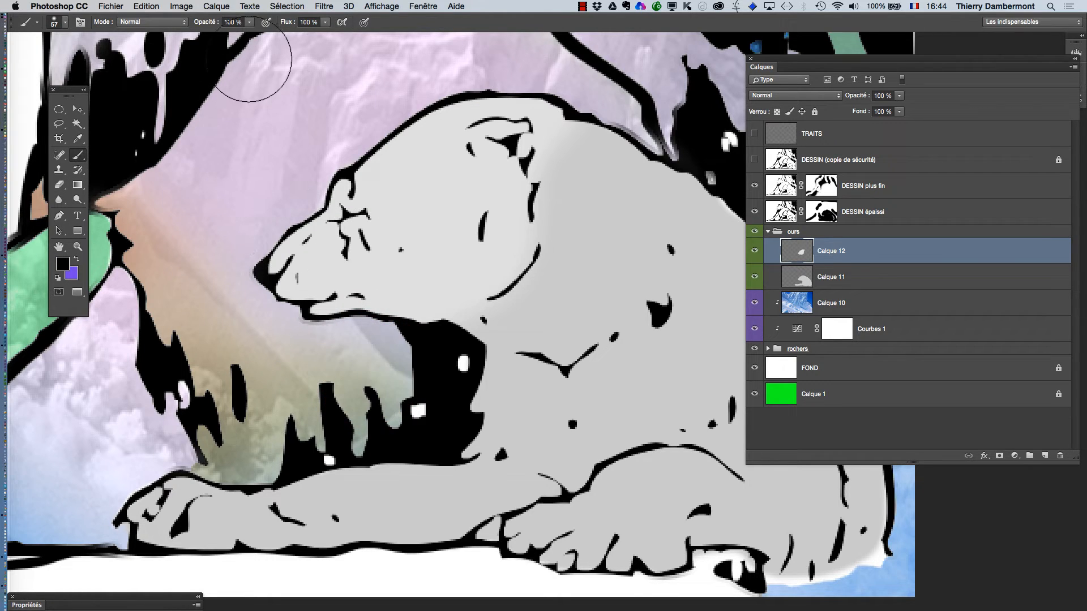
click(249, 22)
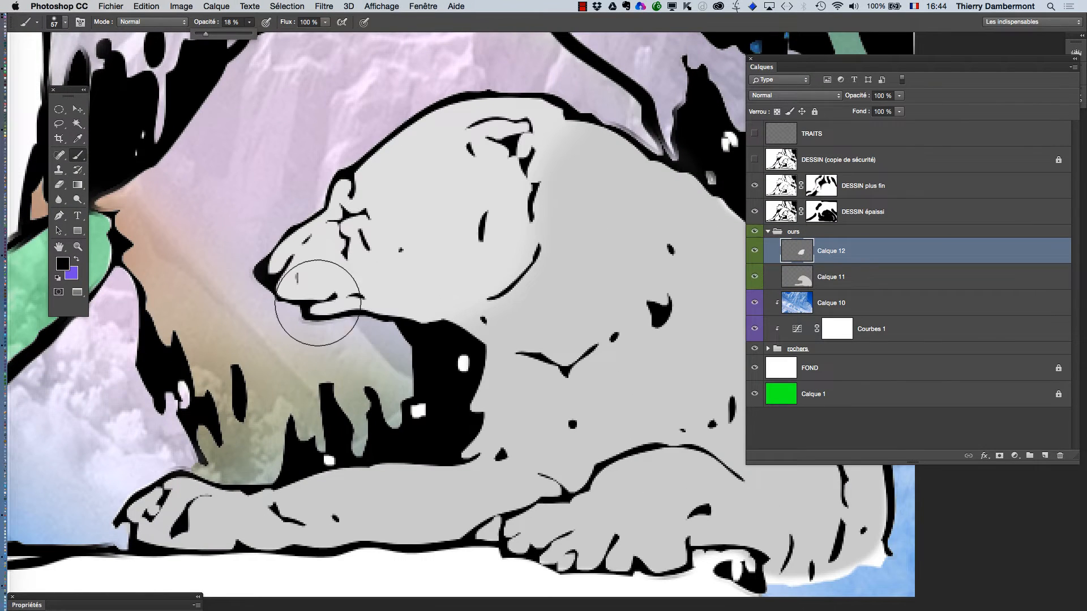
mouse_move(318, 366)
mouse_down()
mouse_move(363, 349)
mouse_move(530, 312)
mouse_move(558, 177)
mouse_up()
key(super+z)
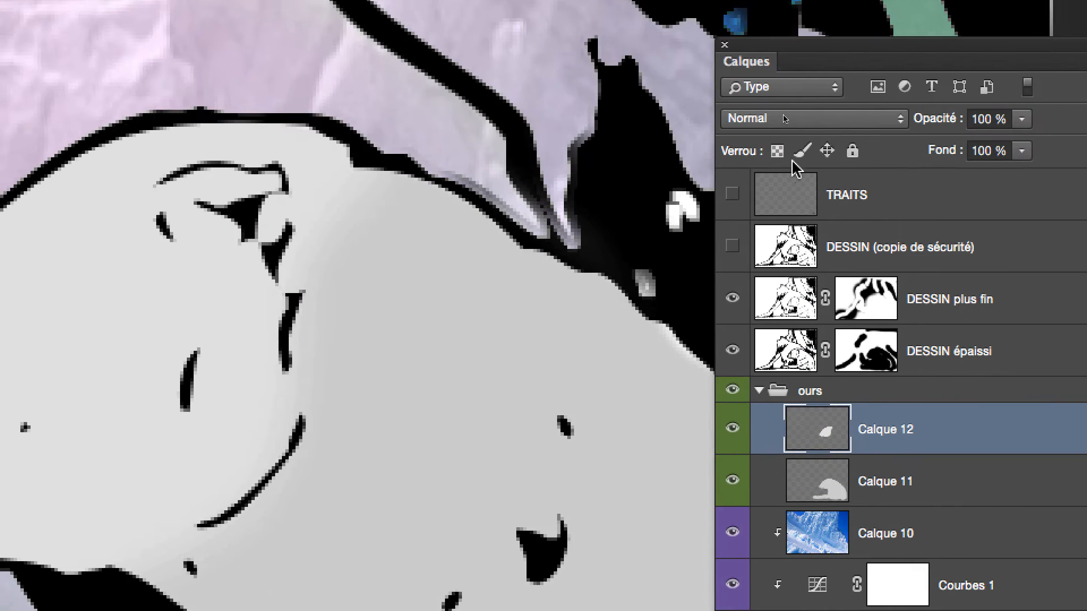
Lock the transparent pixels of Calque 12 and shade the underside of the jaw and the back of the head in black.
click(787, 158)
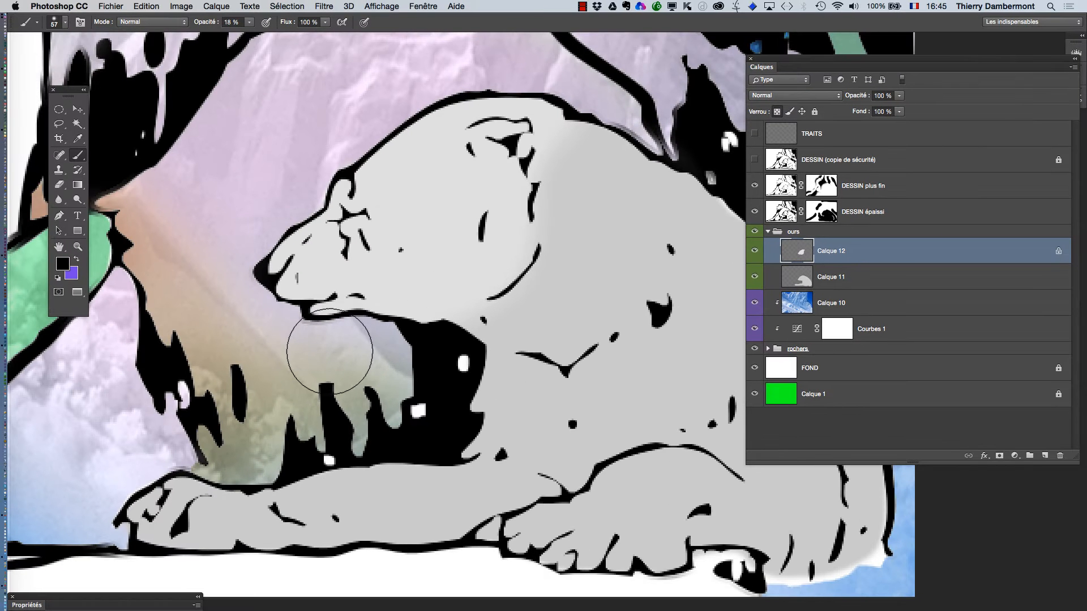
mouse_move(328, 347)
mouse_down()
mouse_move(505, 321)
mouse_move(566, 227)
mouse_move(557, 146)
mouse_move(559, 199)
mouse_move(374, 335)
mouse_up()
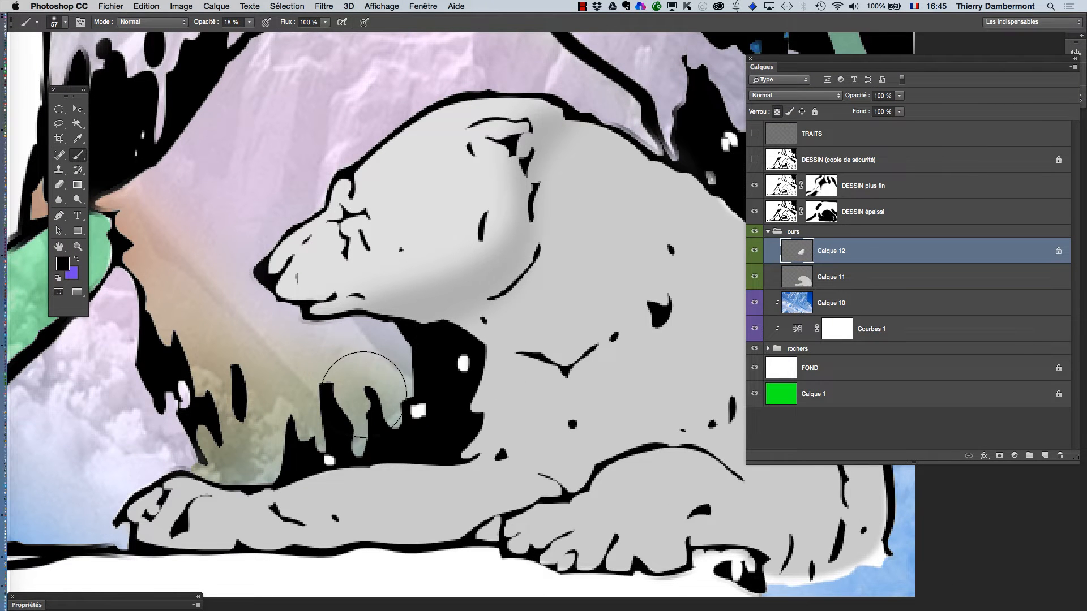
mouse_move(535, 125)
mouse_down()
mouse_move(465, 296)
mouse_move(545, 264)
mouse_move(453, 313)
mouse_move(319, 351)
mouse_up()
Lasso the bear's hind paw and thigh with a 5 px feather, following the top contour of the leg.
drag(474, 444, 346, 386)
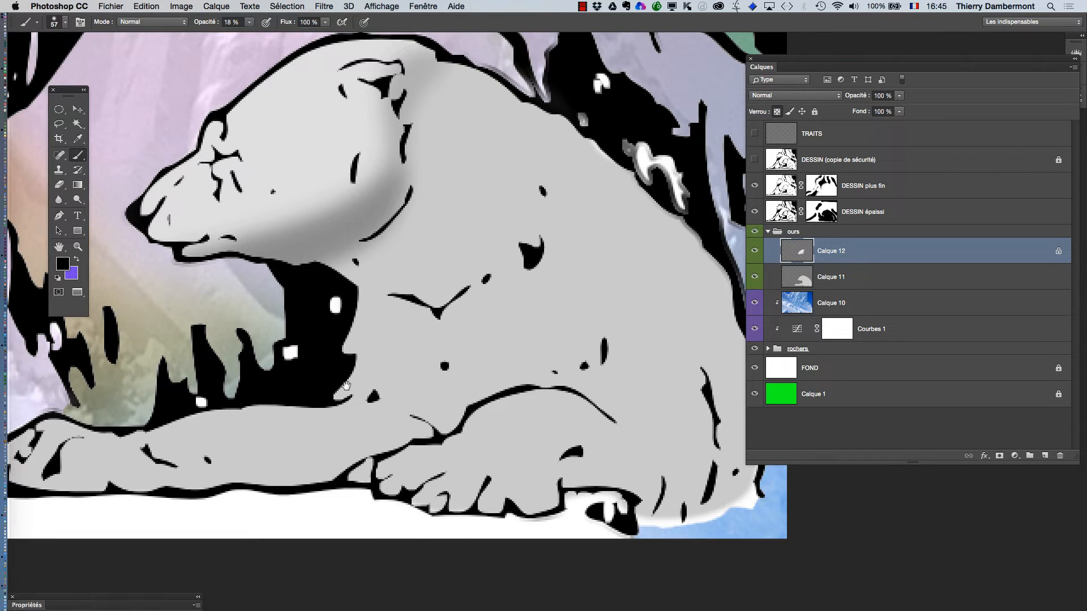
alt+click(521, 391)
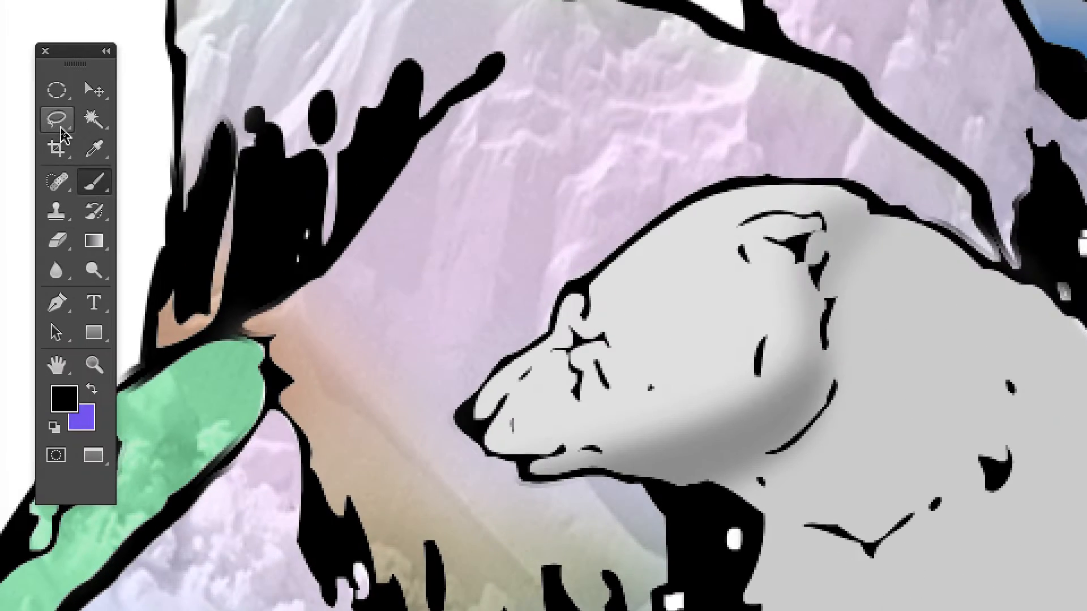
click(60, 126)
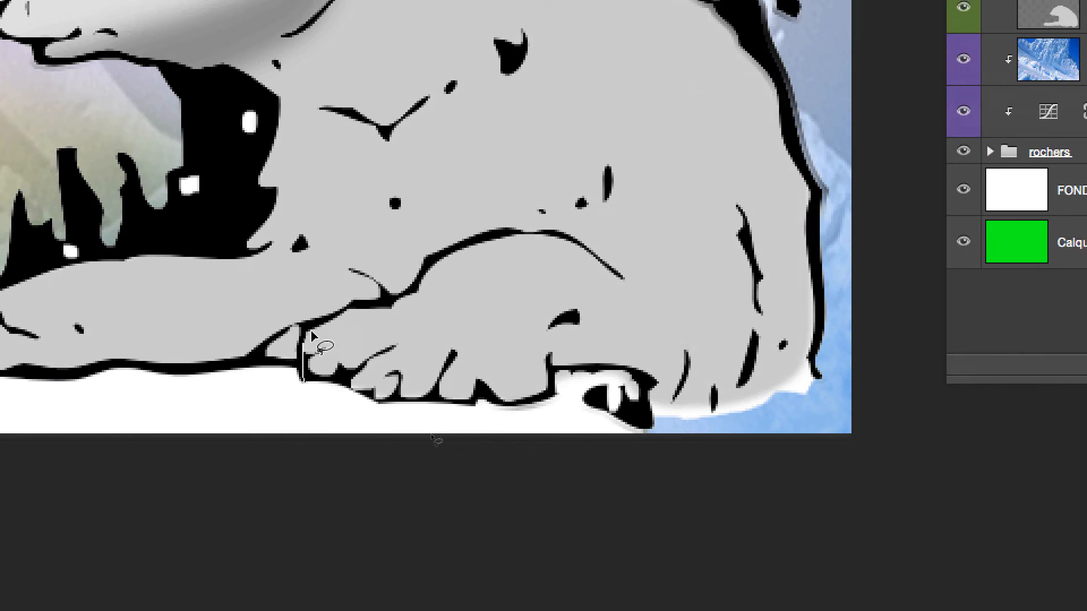
mouse_move(311, 336)
mouse_down()
mouse_move(369, 293)
mouse_move(487, 255)
mouse_move(667, 266)
mouse_up()
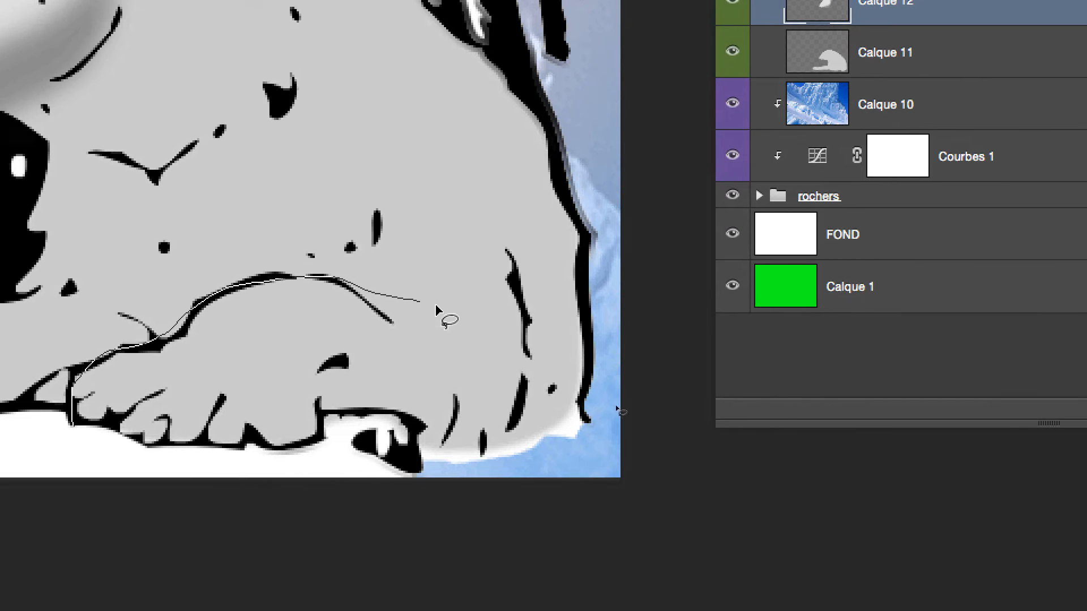
mouse_move(436, 311)
mouse_down()
mouse_move(503, 256)
mouse_move(512, 448)
mouse_move(153, 473)
mouse_move(72, 432)
mouse_up()
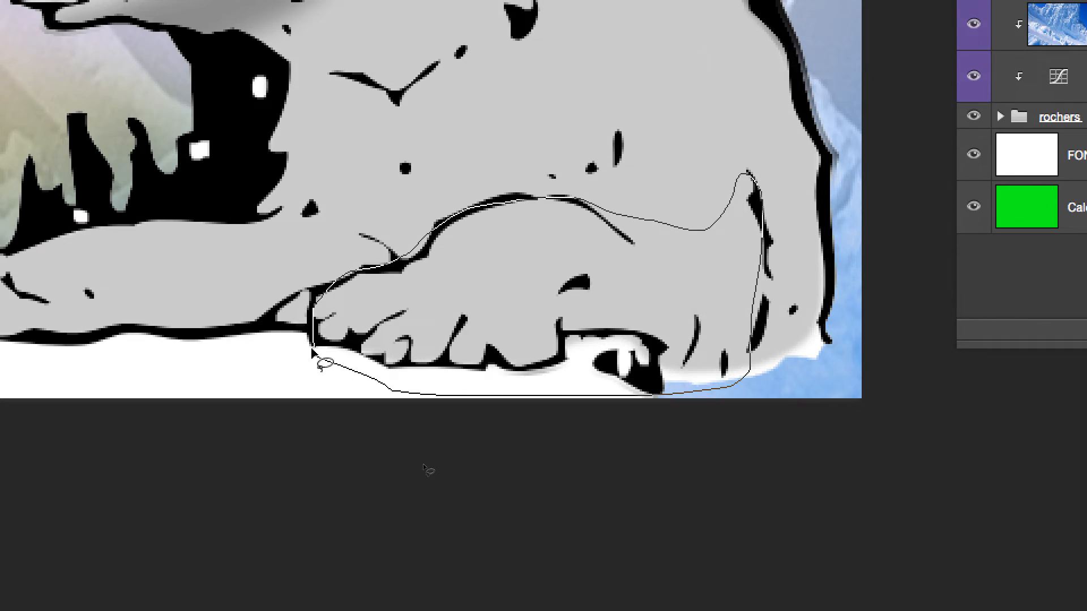
drag(311, 350, 313, 347)
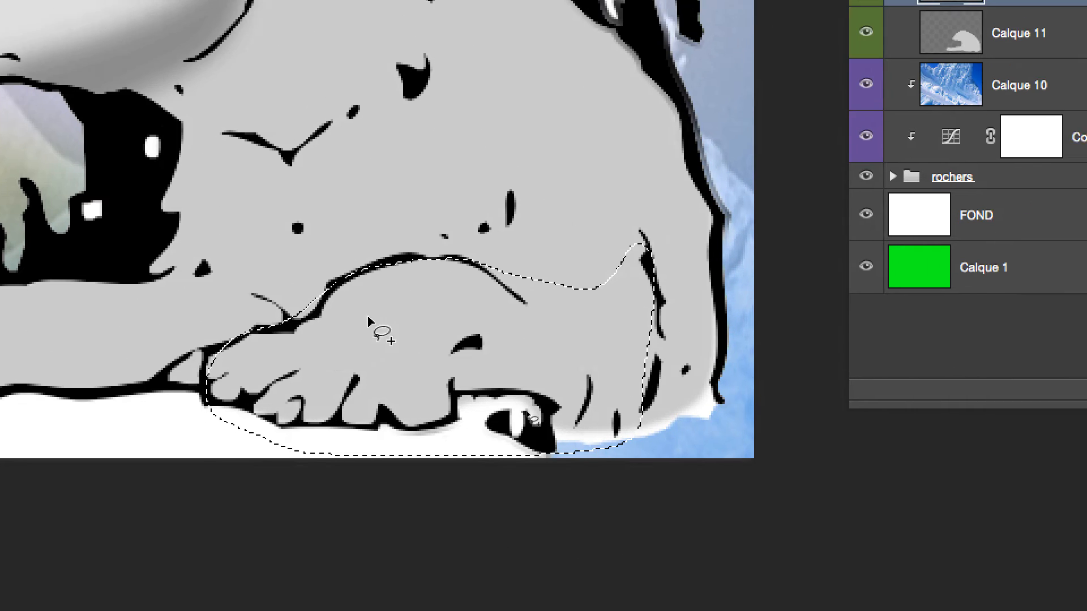
Add the haunch above the thigh and the rump out to the bear's rear edge to the selection.
mouse_move(529, 212)
mouse_down()
mouse_move(561, 183)
mouse_move(687, 130)
mouse_up()
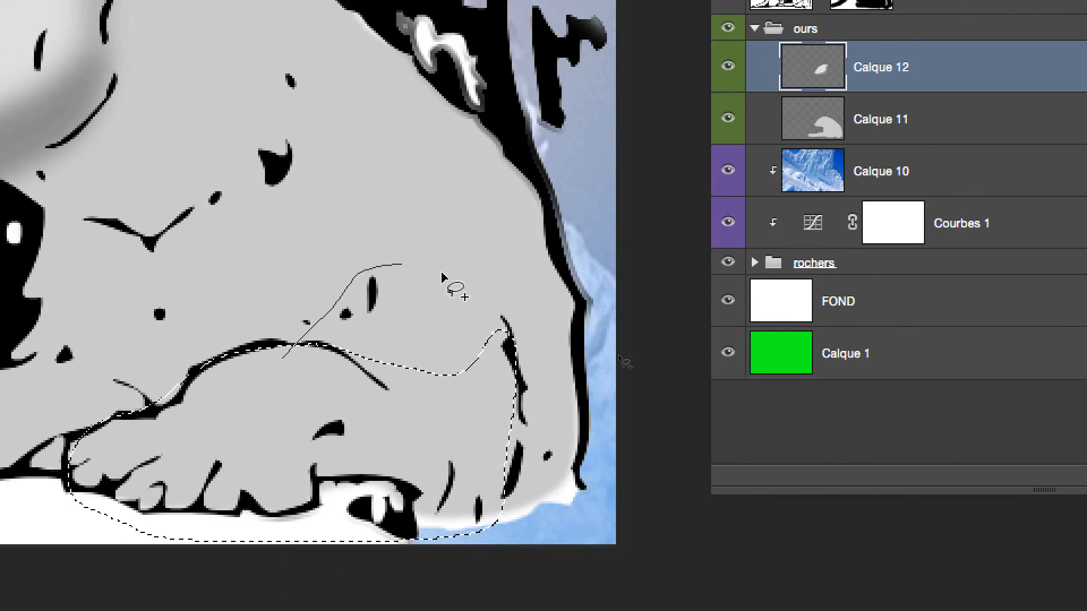
mouse_move(441, 275)
mouse_down()
mouse_move(481, 283)
mouse_move(504, 332)
mouse_up()
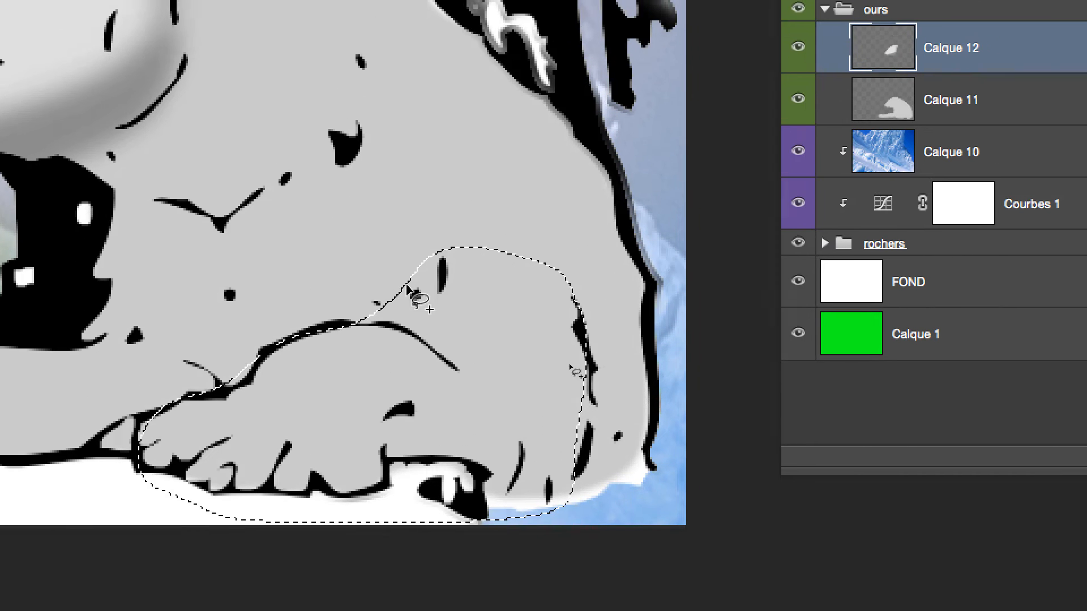
mouse_move(462, 204)
mouse_down()
mouse_move(520, 139)
mouse_move(673, 249)
mouse_move(549, 458)
mouse_up()
drag(452, 366, 430, 357)
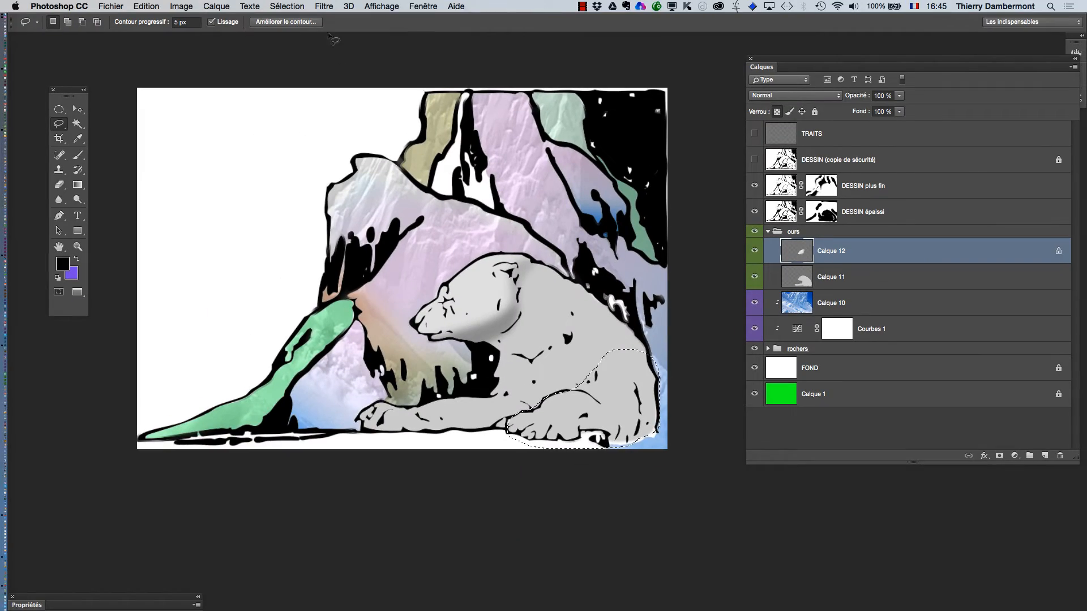
Try to copy the selected hindquarters from Calque 12 onto a new layer.
click(217, 4)
mouse_move(227, 20)
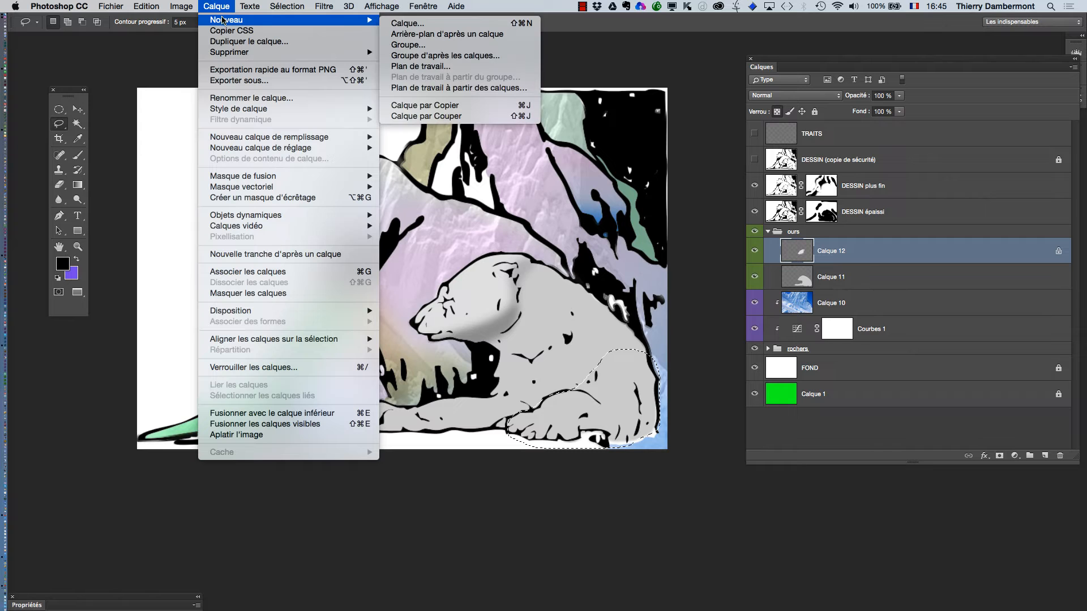
click(472, 105)
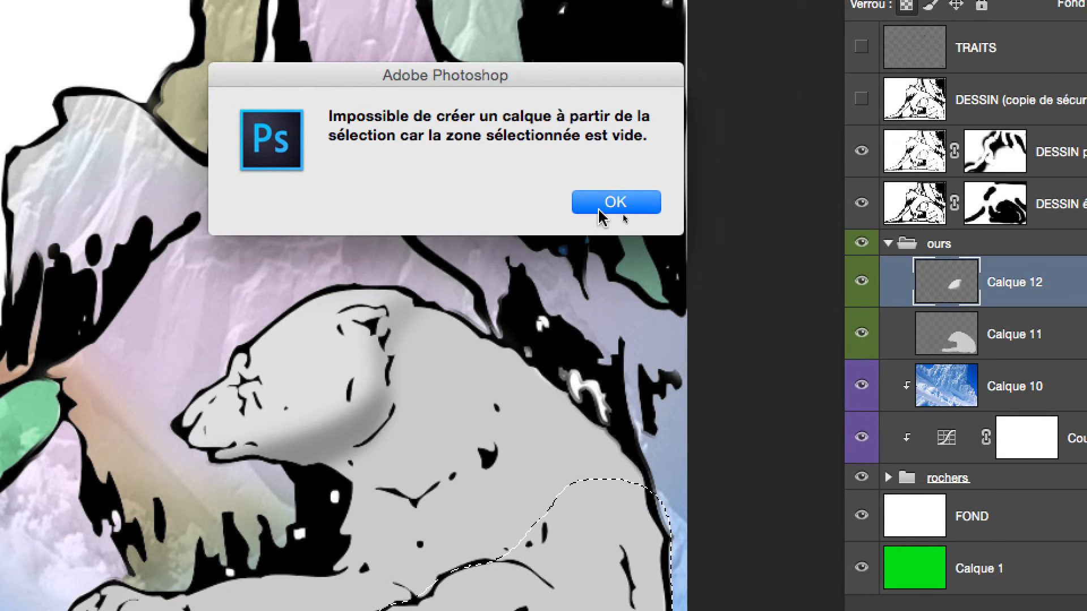
click(705, 220)
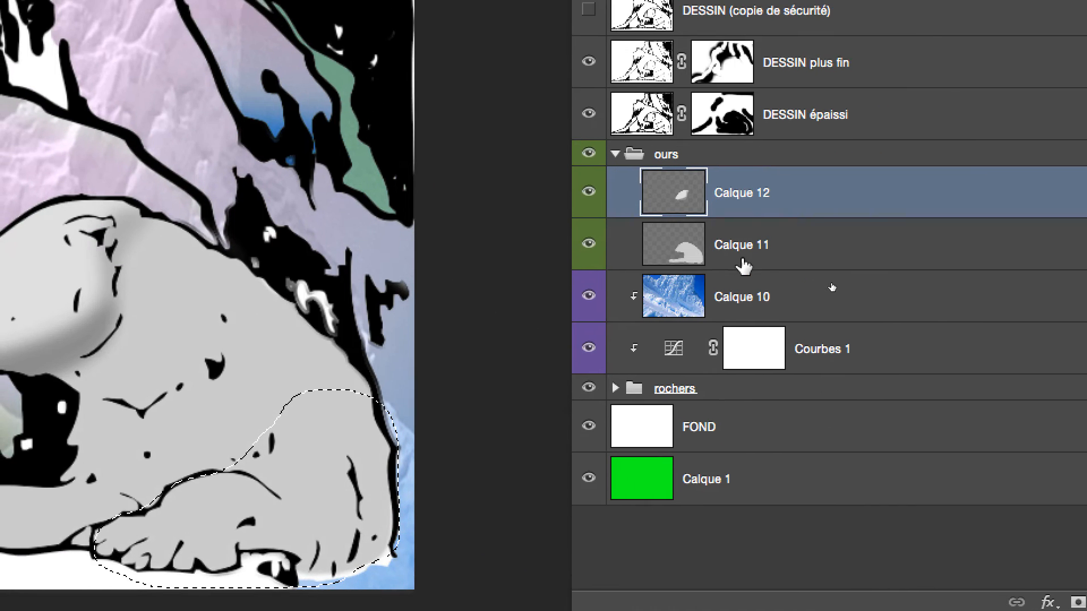
Copy the selected hindquarters from Calque 11 onto a new layer, isolate it to check the cut-out, and restore the other layers' visibility.
click(773, 179)
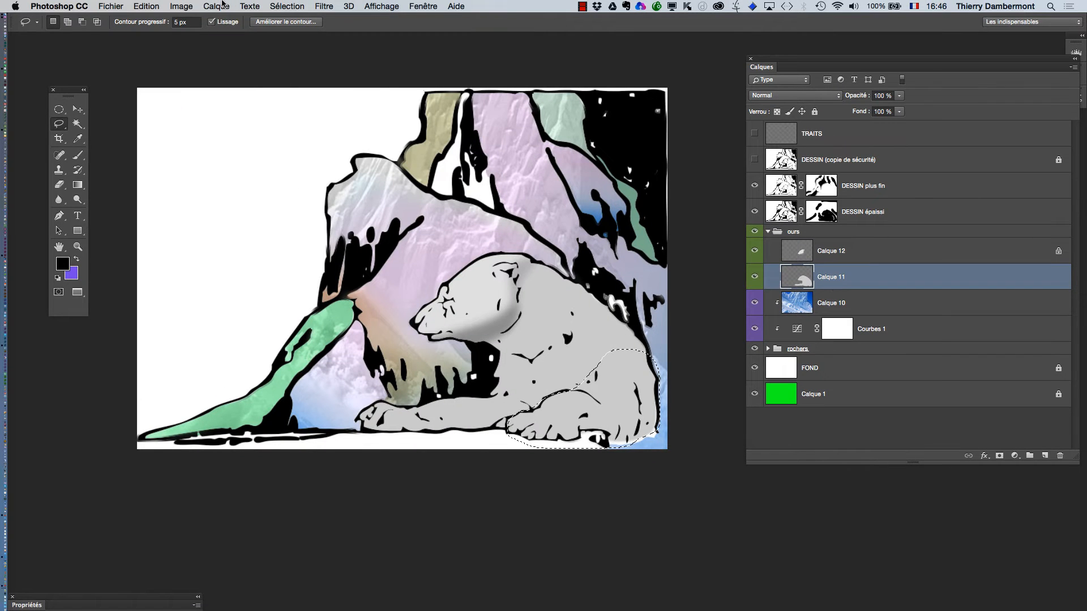
click(217, 6)
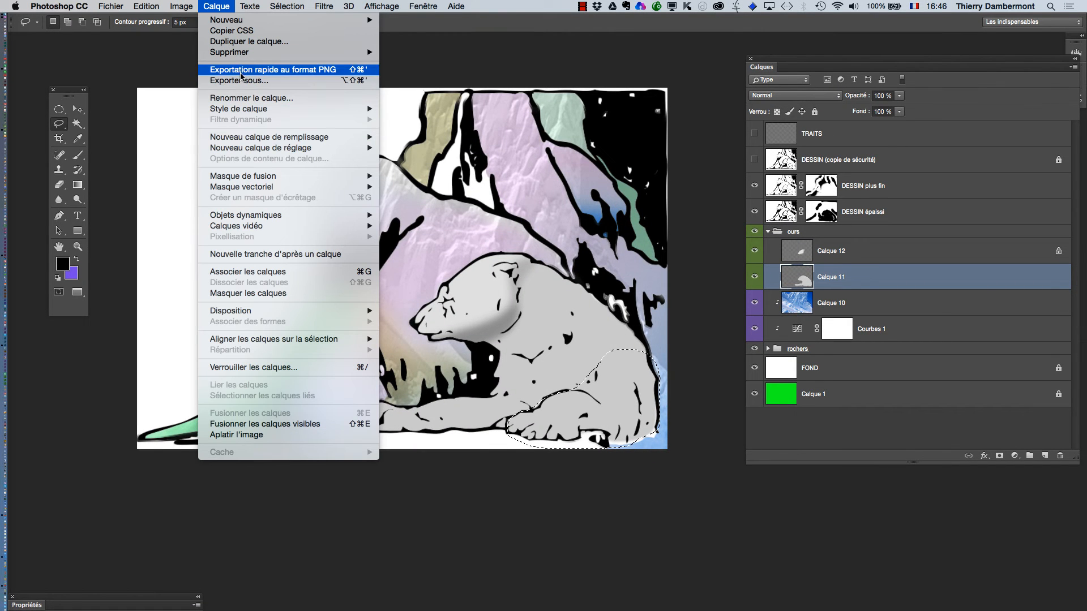
mouse_move(266, 21)
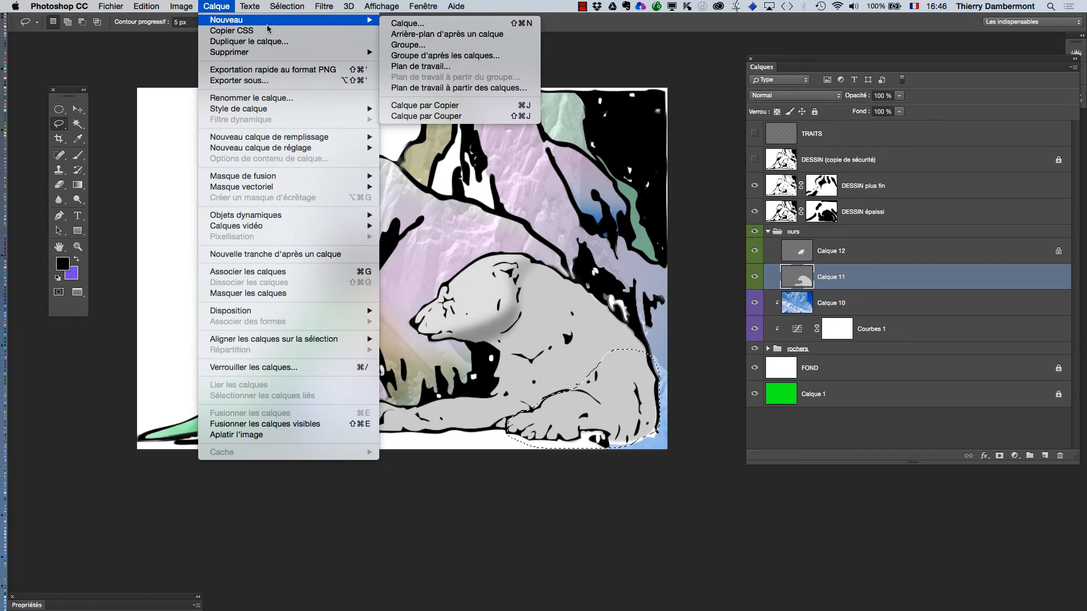
click(526, 109)
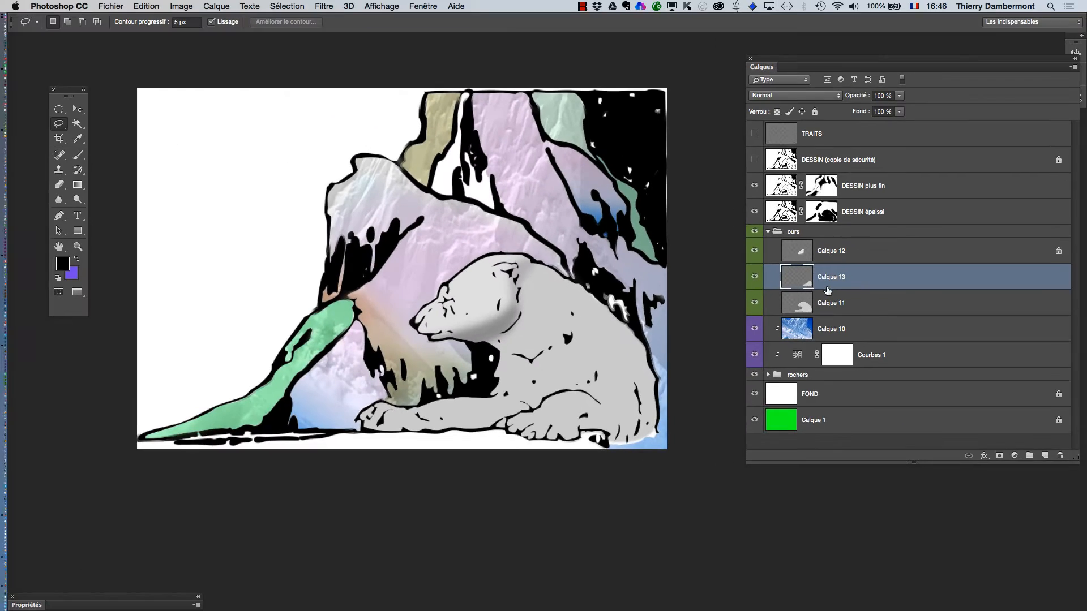
alt+click(755, 277)
alt+click(755, 277)
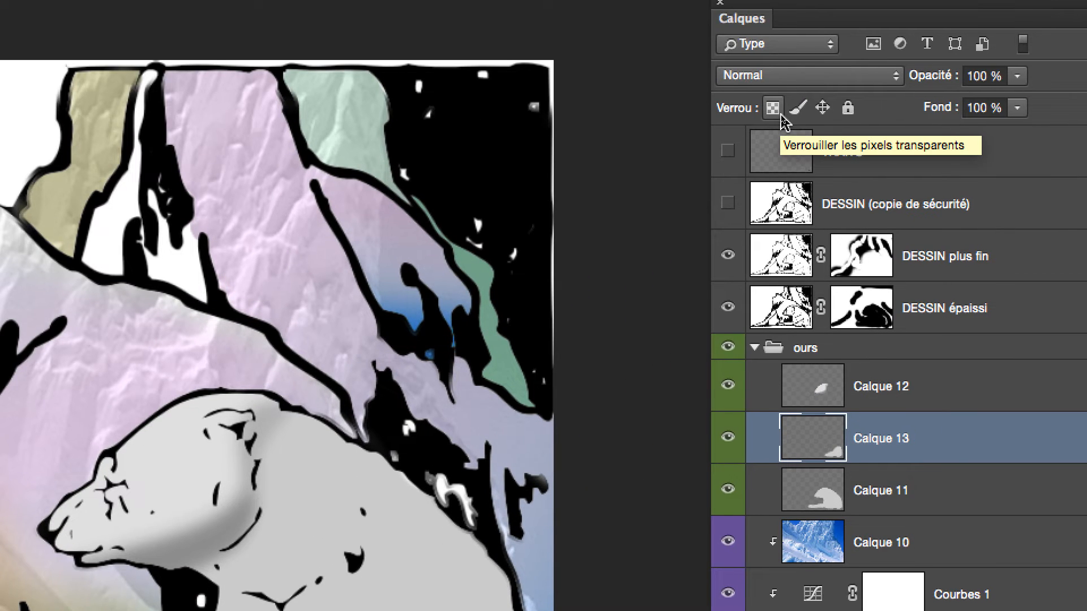
Lock the transparent pixels of Calque 13 and shade from the hind paw along the rump with the 18% black brush.
click(774, 106)
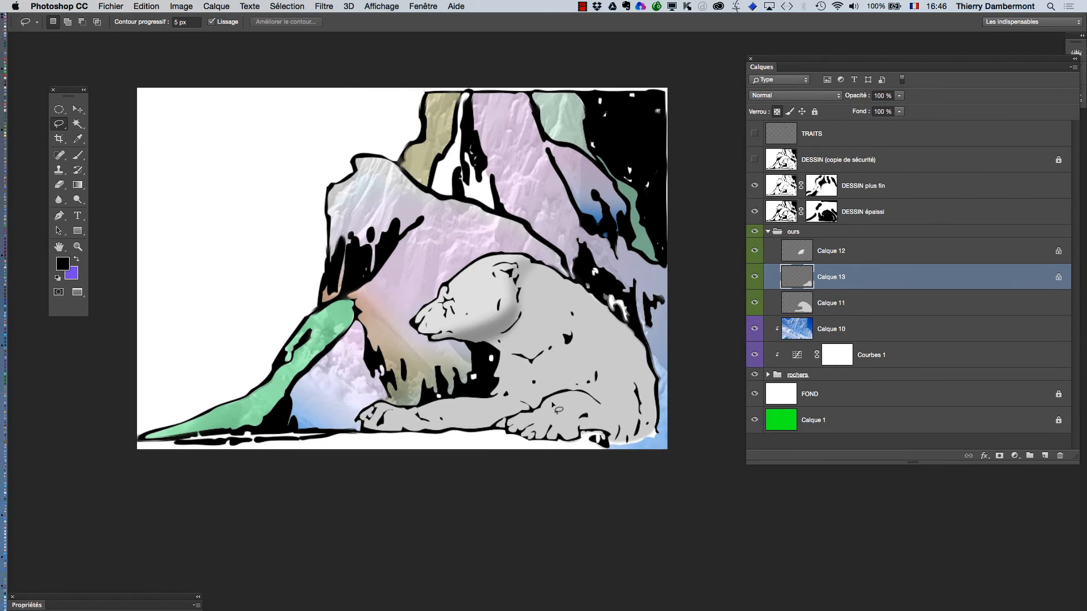
click(78, 155)
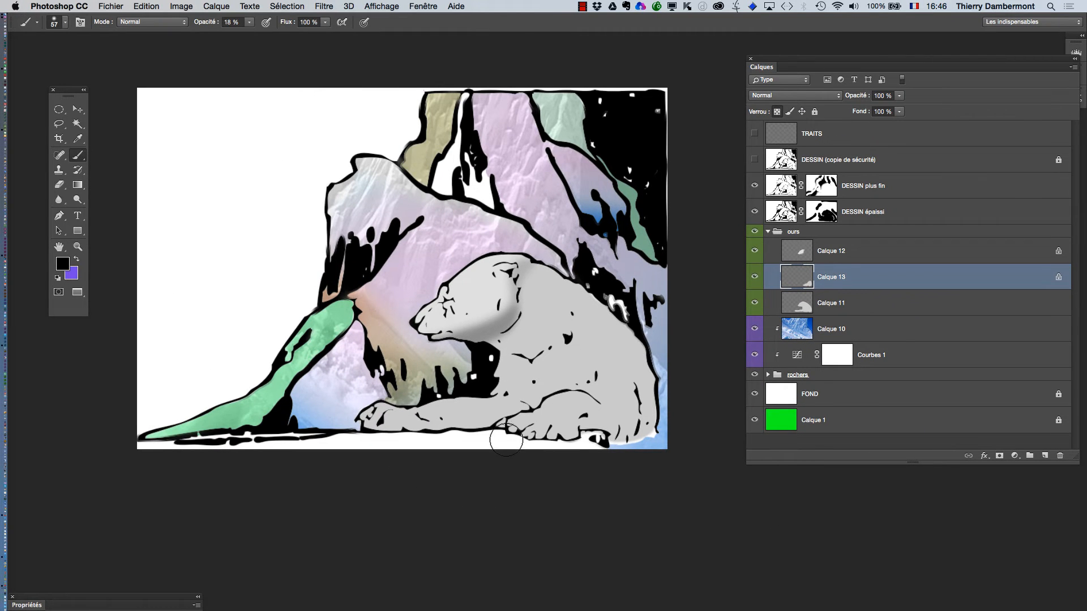
mouse_move(508, 439)
mouse_down()
mouse_move(648, 433)
mouse_move(663, 385)
mouse_move(640, 293)
mouse_up()
Switch the brush's foreground colour to white, with black as the background colour.
ctrl+click(591, 420)
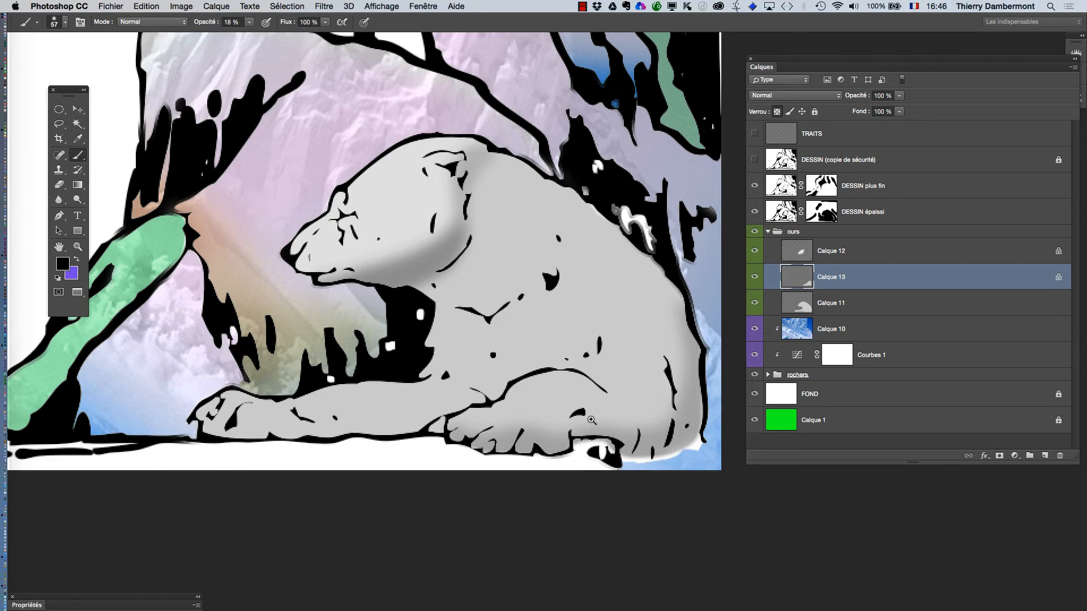
drag(578, 415, 504, 390)
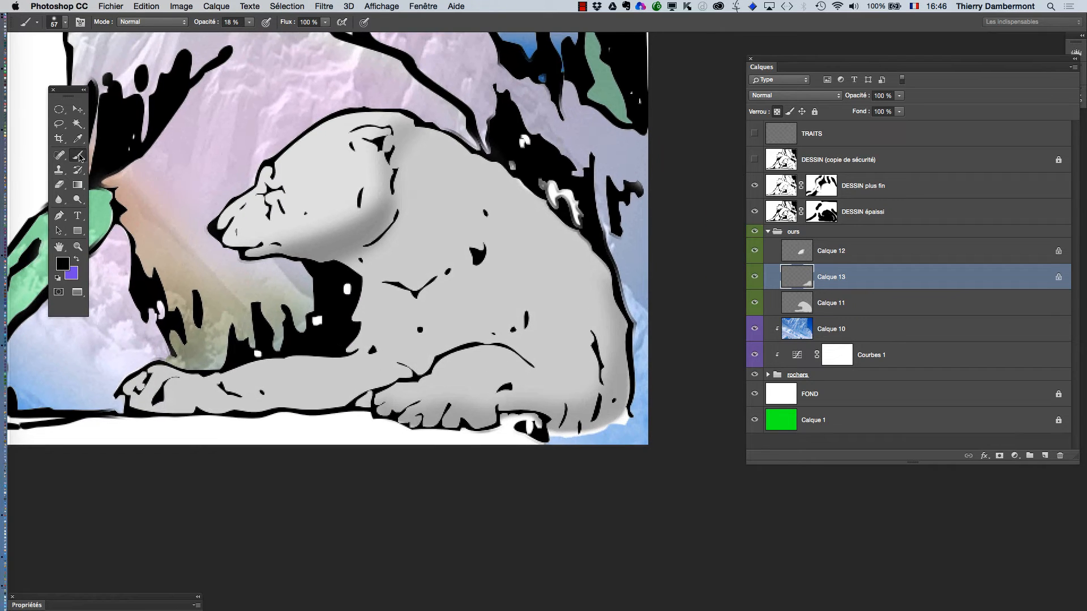
click(76, 260)
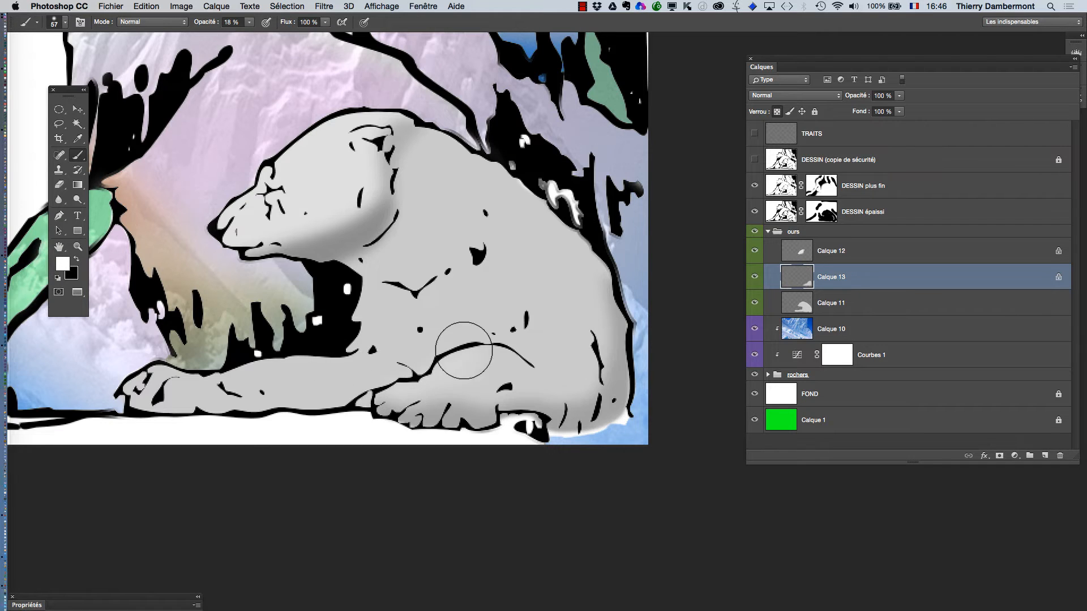
Try a white highlight stroke over the thigh and haunch at 100% brush opacity, and undo it.
click(249, 22)
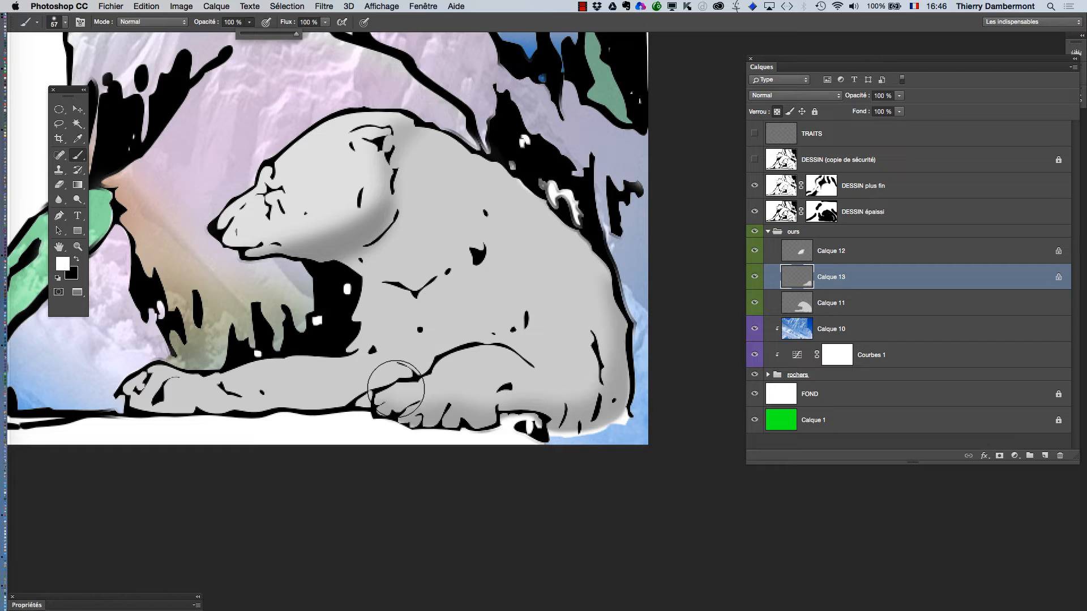
mouse_move(388, 376)
mouse_down()
mouse_move(426, 351)
mouse_move(543, 335)
mouse_up()
key(super+z)
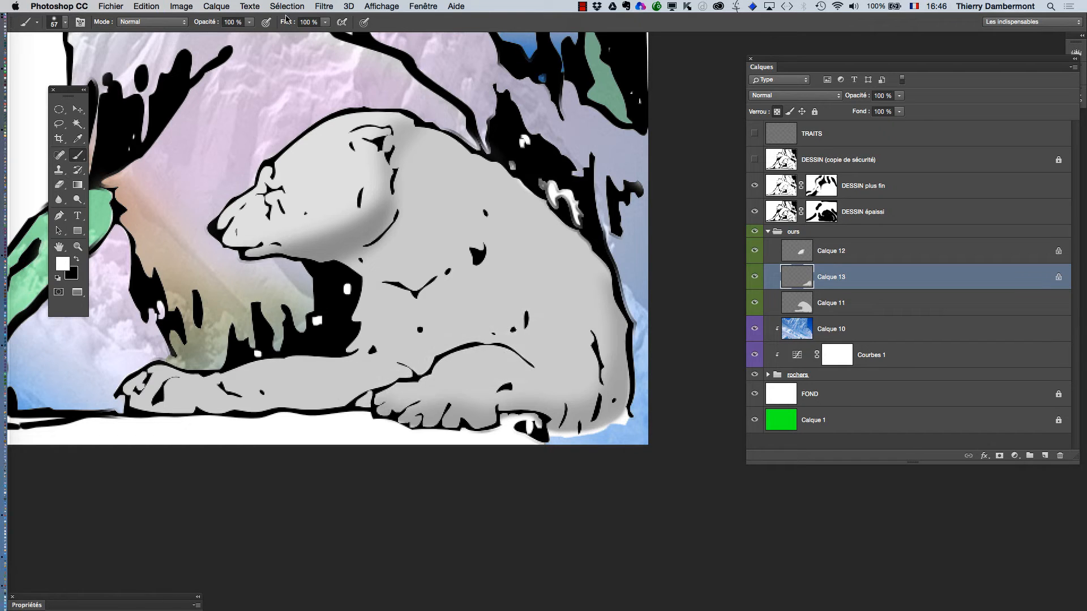
Reduce the brush opacity to 43% and paint a white highlight along the thigh and haunch on Calque 13.
click(250, 23)
drag(225, 34, 217, 34)
click(408, 357)
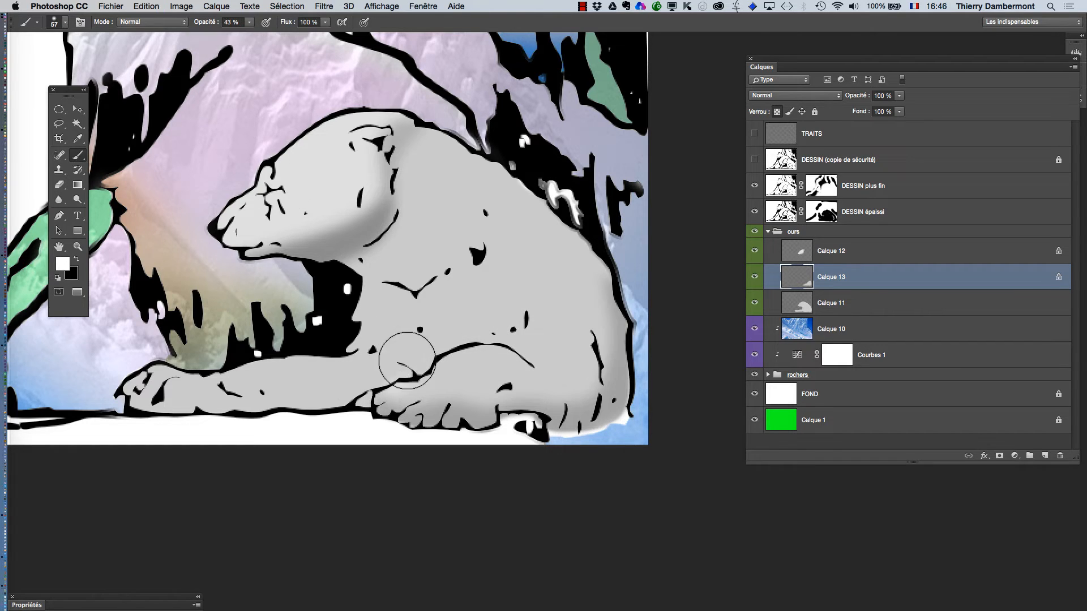
mouse_move(408, 359)
mouse_down()
mouse_move(541, 345)
mouse_move(561, 312)
mouse_up()
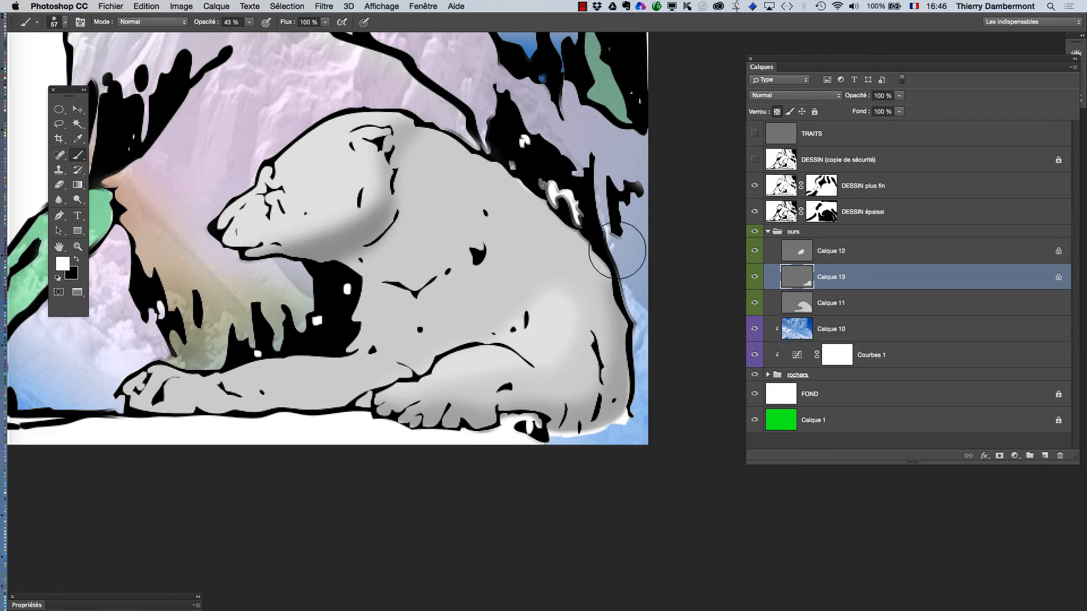
Paint a white highlight from the muzzle over the forehead on Calque 12 at 63% brush opacity.
click(798, 256)
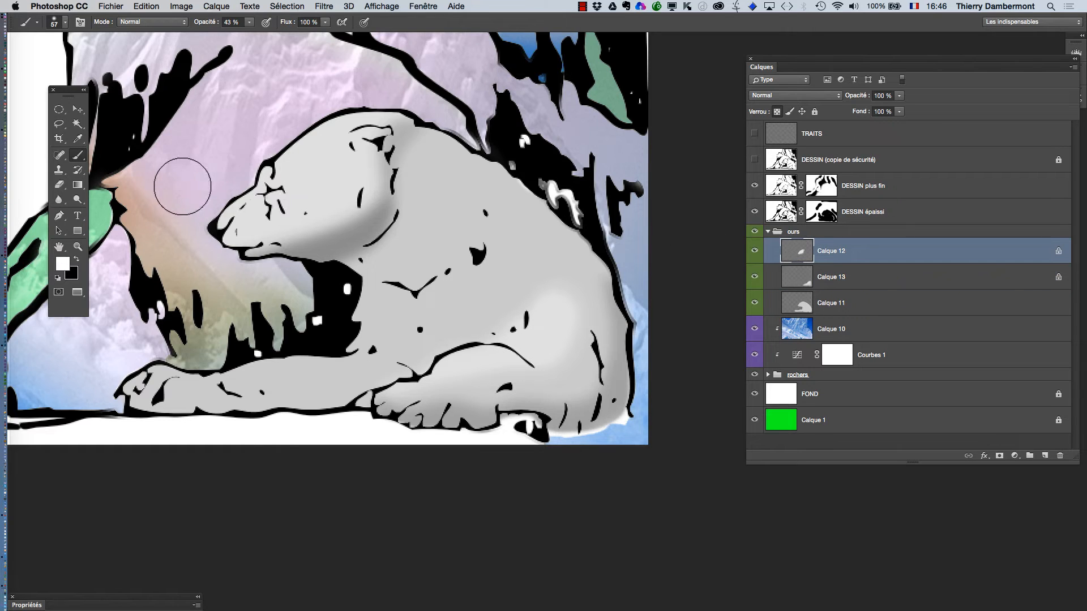
click(250, 23)
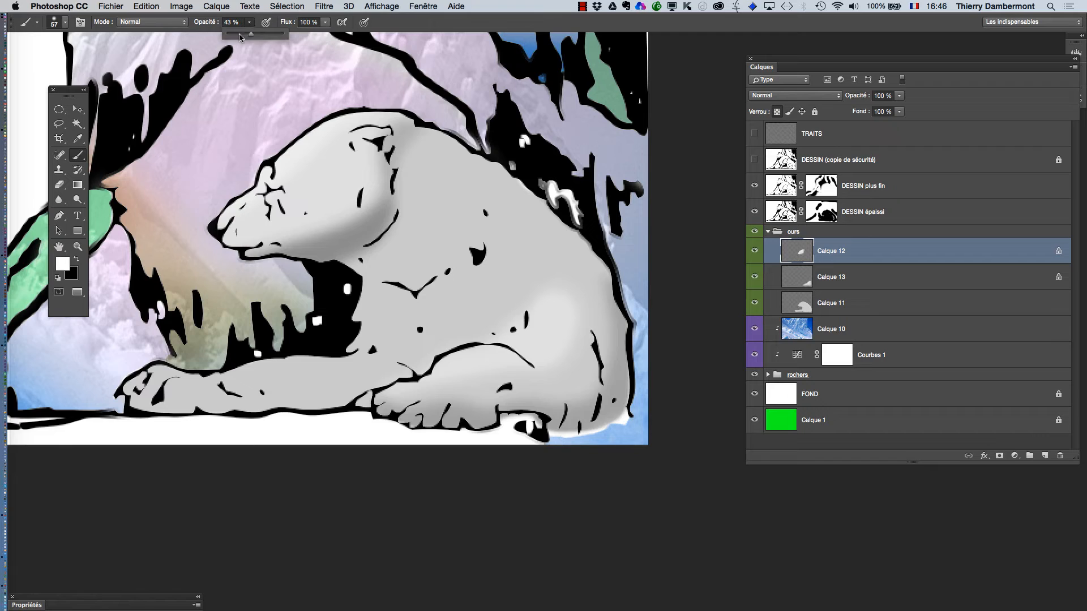
mouse_move(198, 222)
mouse_down()
mouse_move(338, 113)
mouse_move(394, 94)
mouse_up()
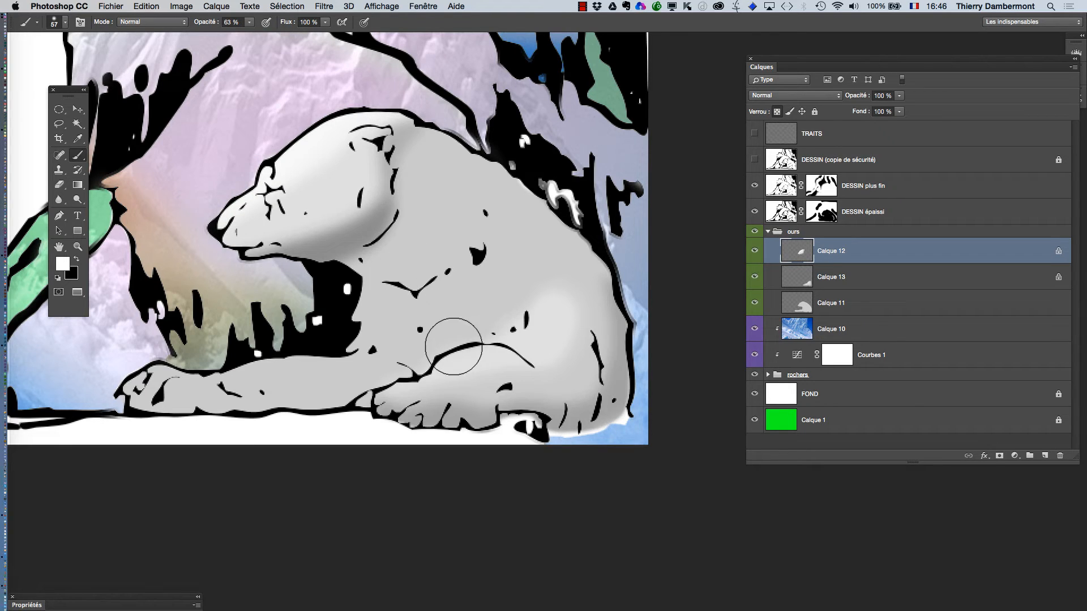
key(Tab)
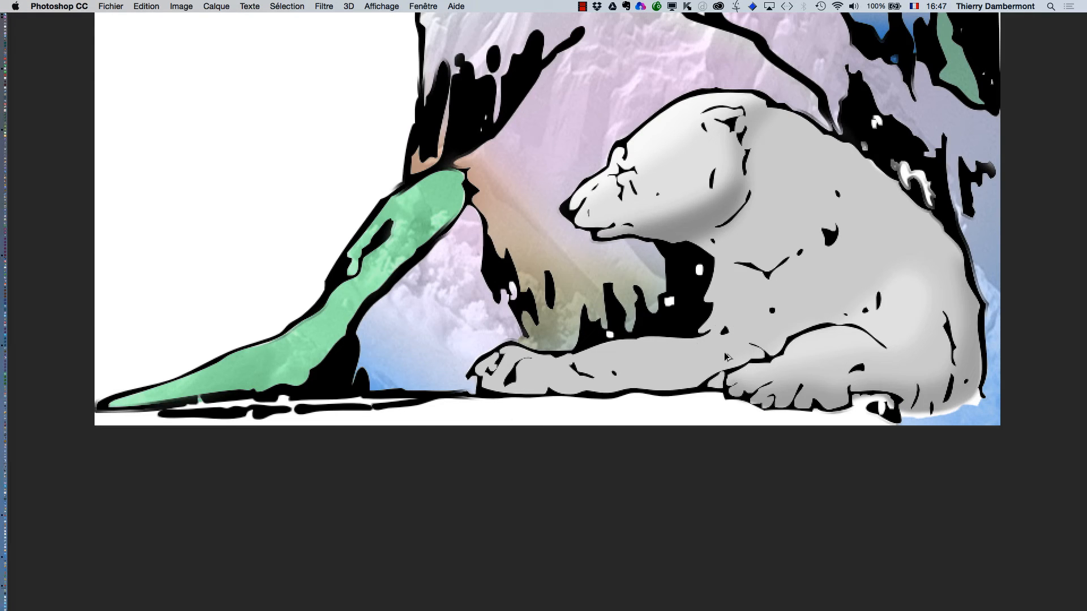
alt+click(739, 336)
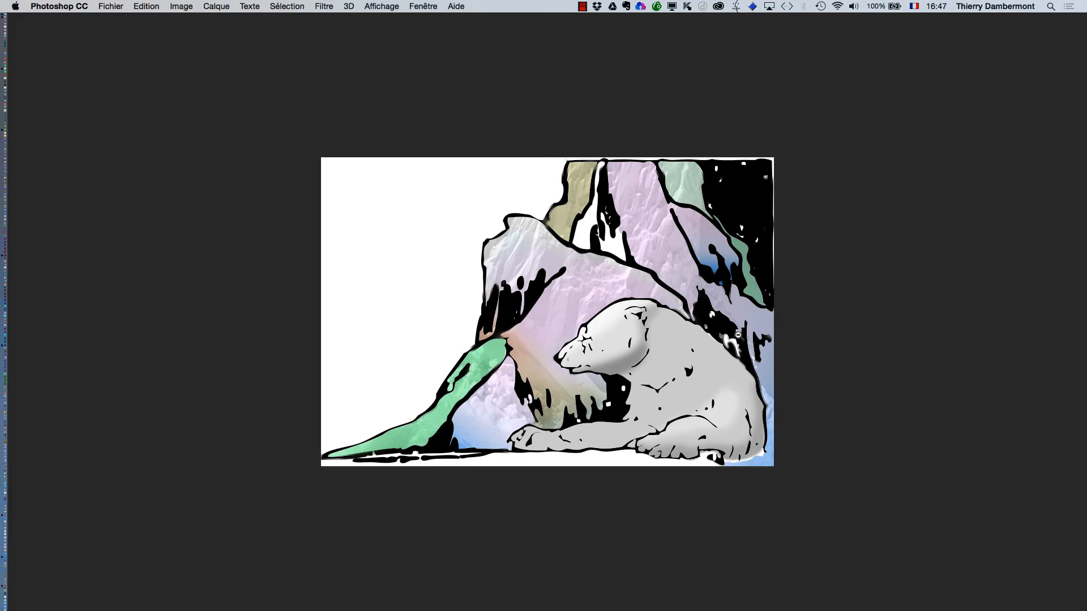
key(Tab)
drag(630, 321, 544, 221)
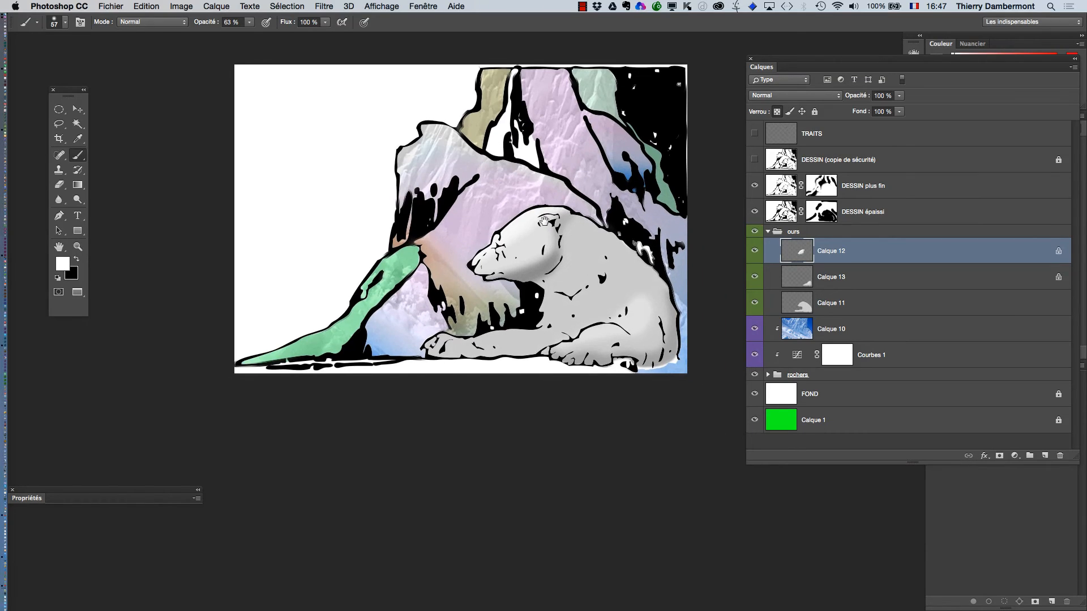
drag(811, 309, 809, 312)
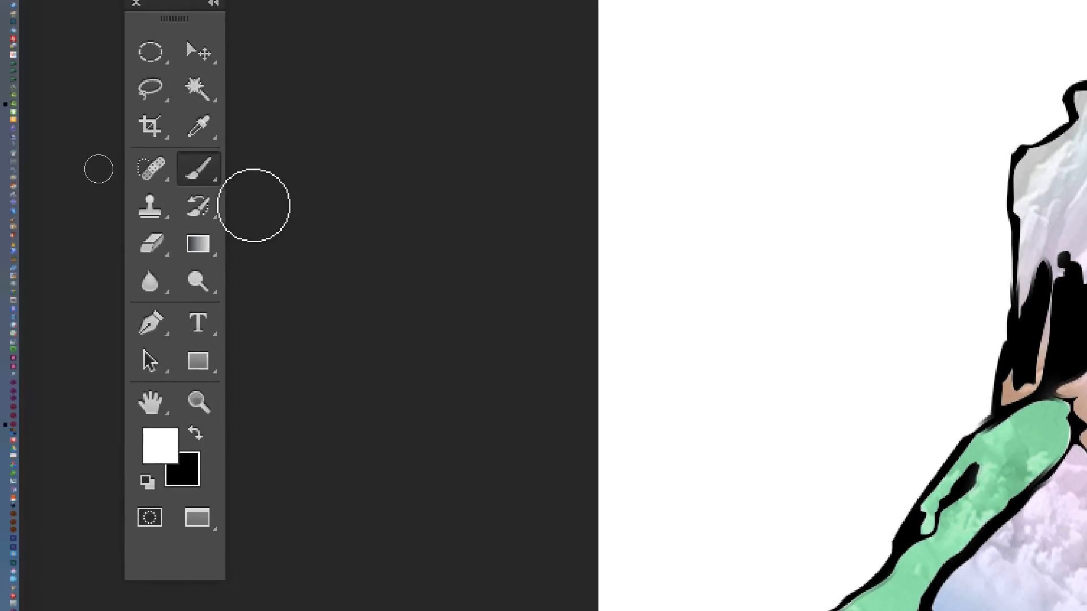
Check the Lasso tool's feather setting and the command that makes a new layer by copying a selection.
click(151, 172)
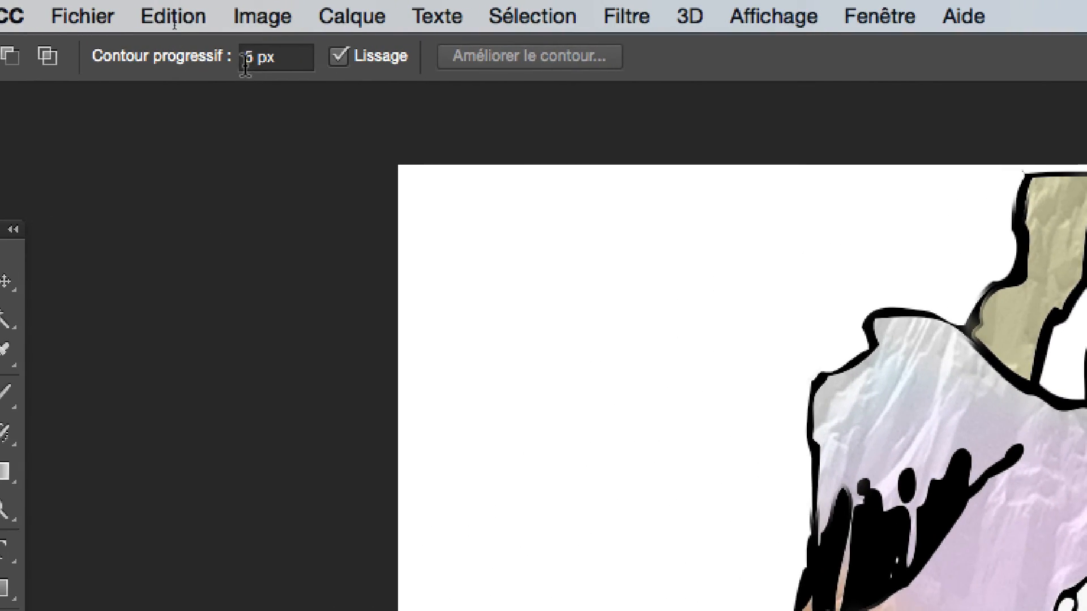
double_click(245, 62)
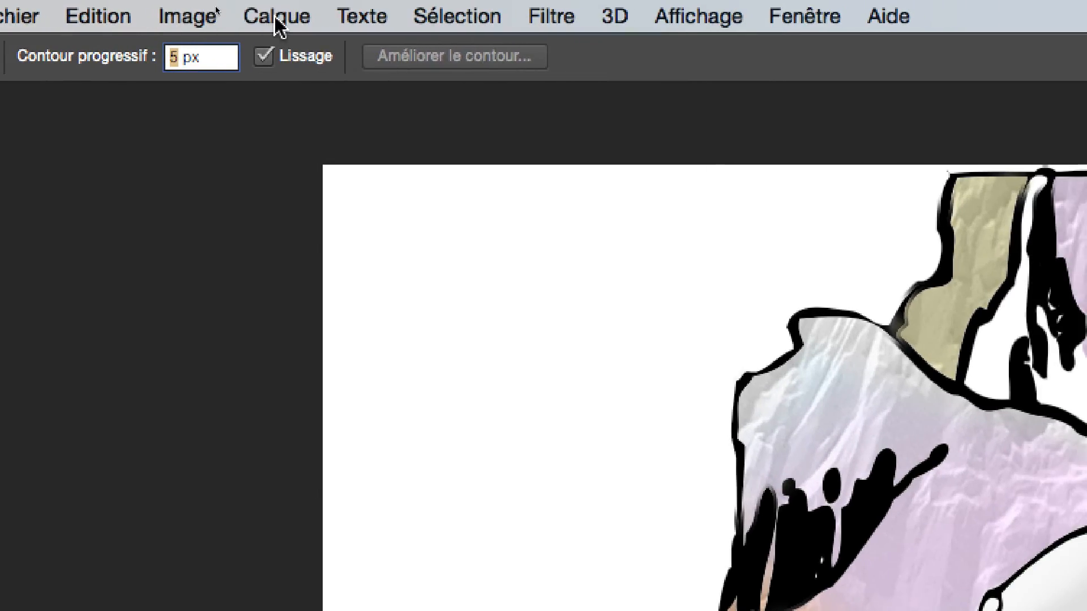
click(338, 17)
mouse_move(338, 47)
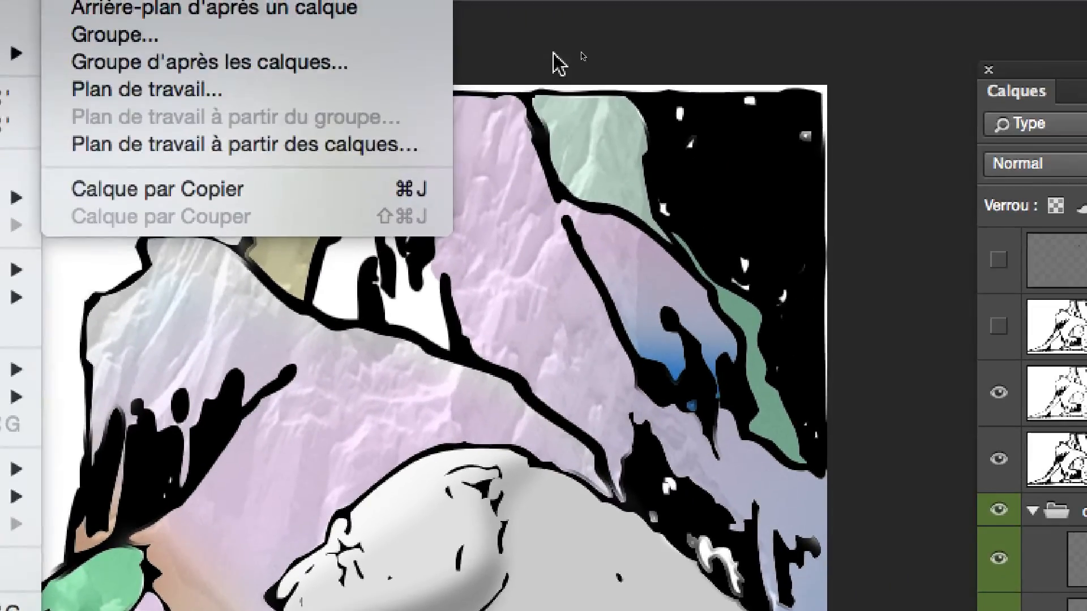
click(557, 57)
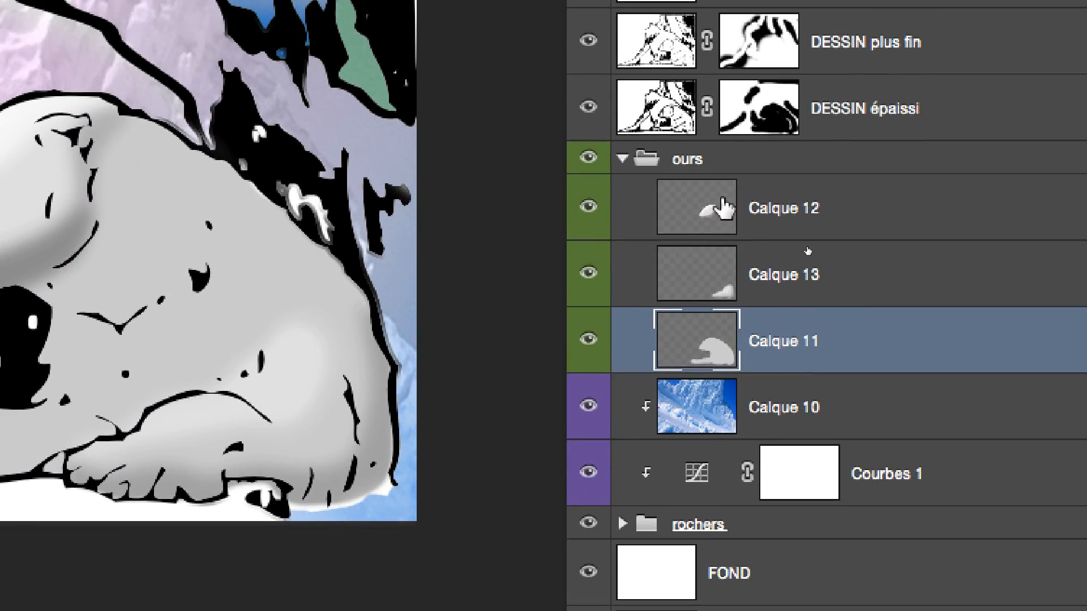
Compare the bear's head and haunch with and without their shading by toggling the visibility of Calque 12 and Calque 13.
click(719, 161)
click(722, 226)
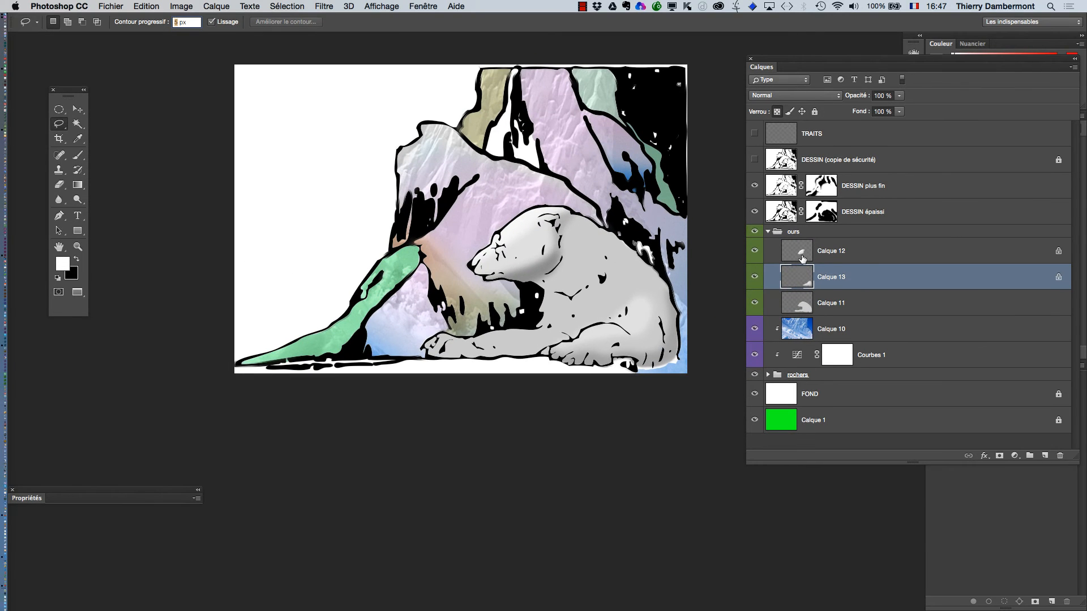
click(802, 259)
scroll(692, 292, up, 5)
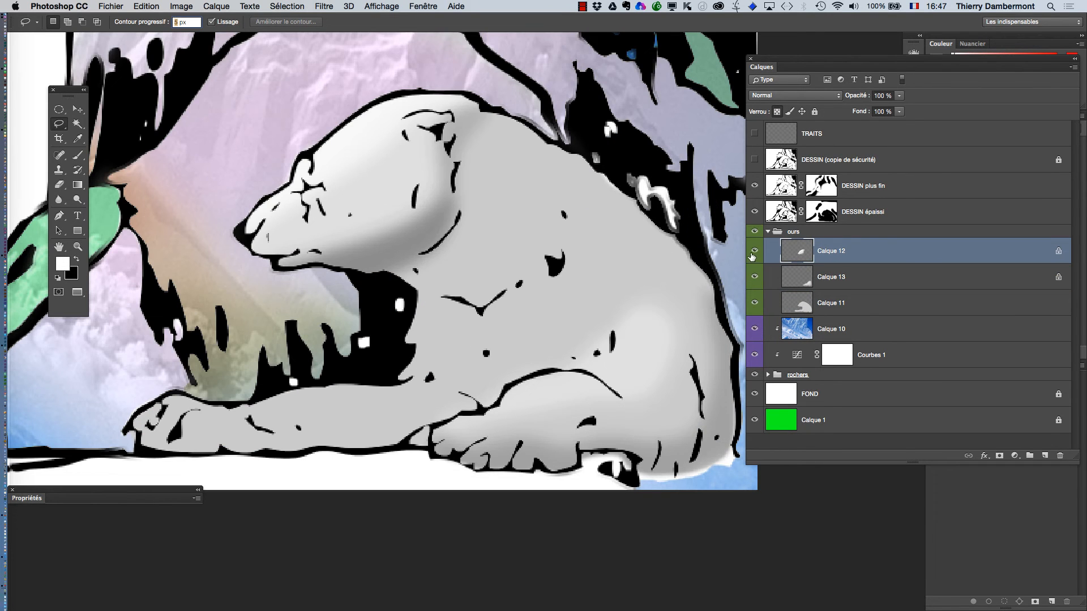
click(753, 251)
click(753, 252)
click(755, 283)
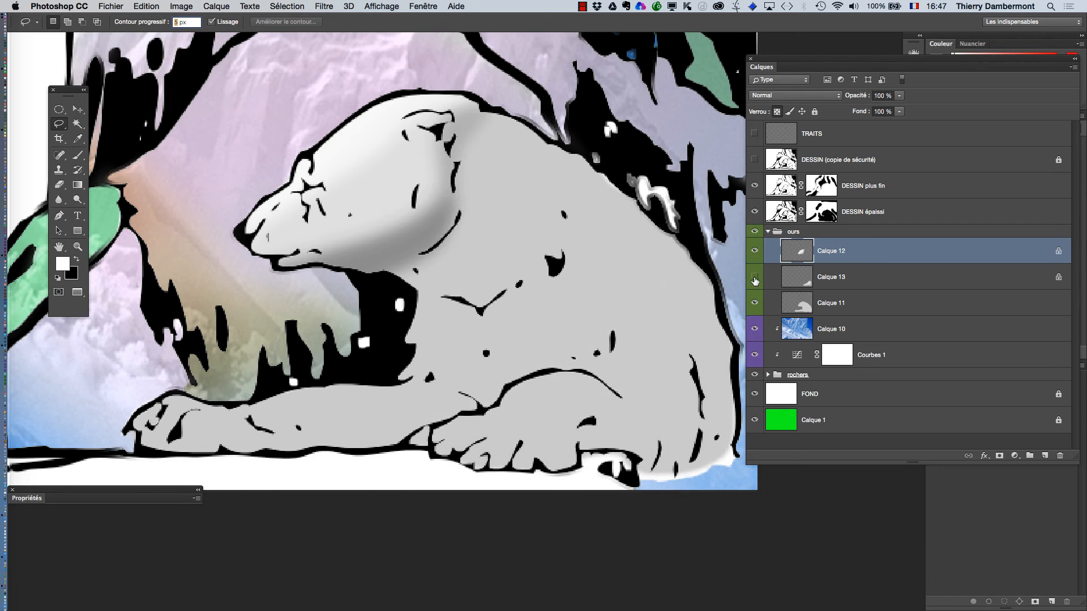
click(756, 282)
drag(755, 249, 755, 283)
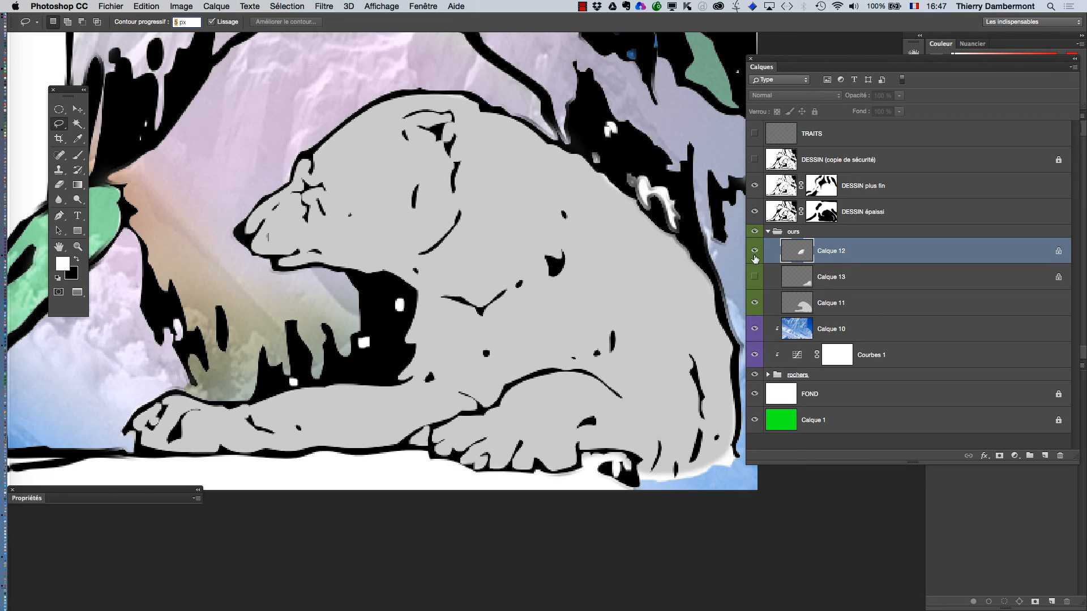
click(755, 278)
Make Calque 13 the active layer and take up the Brush tool for the bear's hind leg.
alt+click(697, 346)
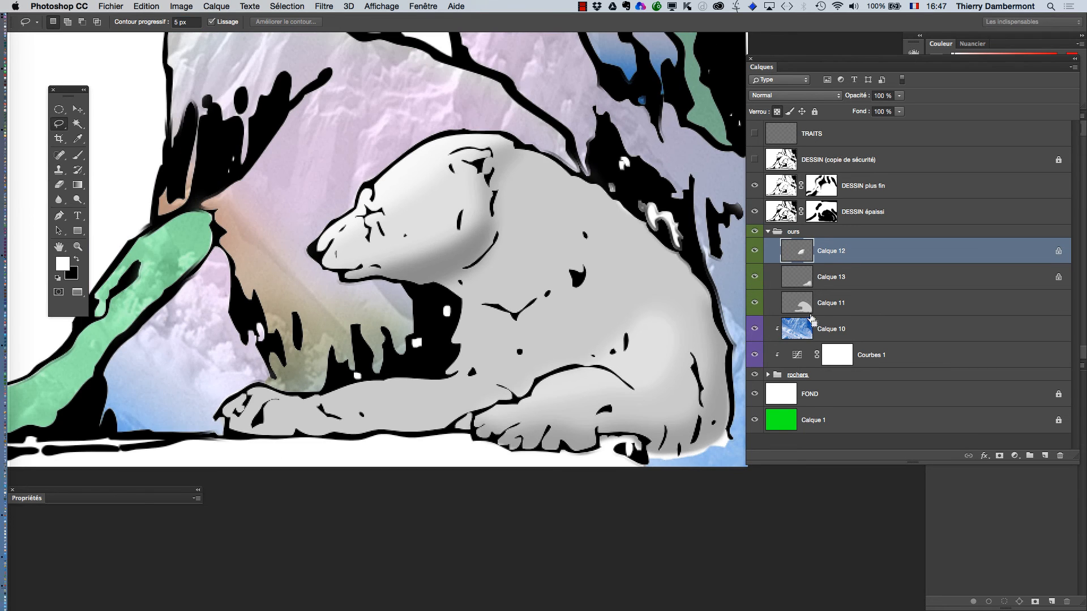
click(805, 280)
click(78, 155)
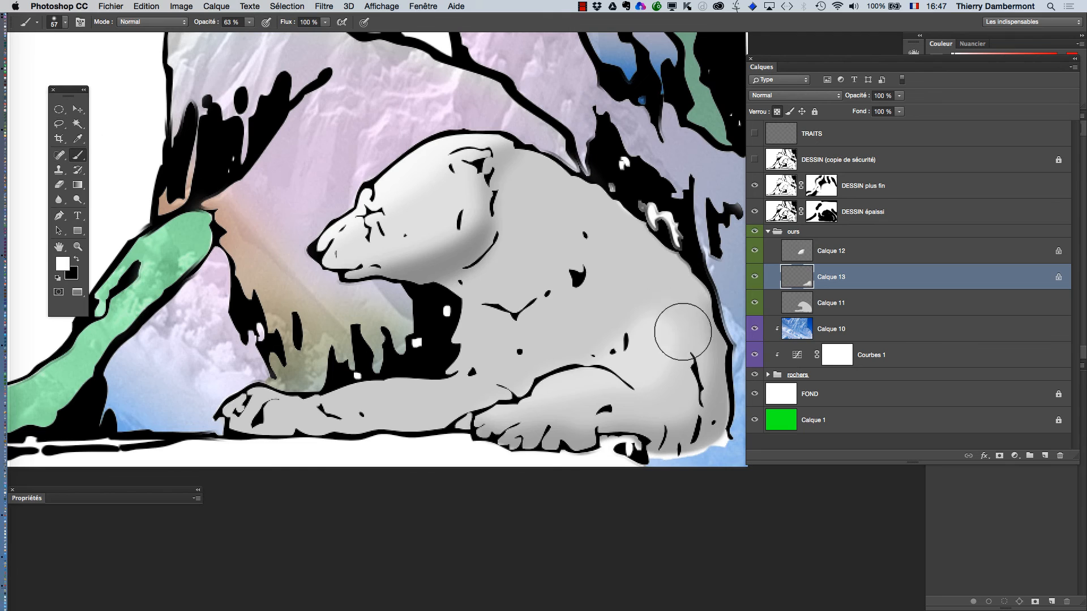
Try a white highlight stroke over the thigh and haunch at 63% brush opacity, and undo it.
drag(570, 364, 658, 318)
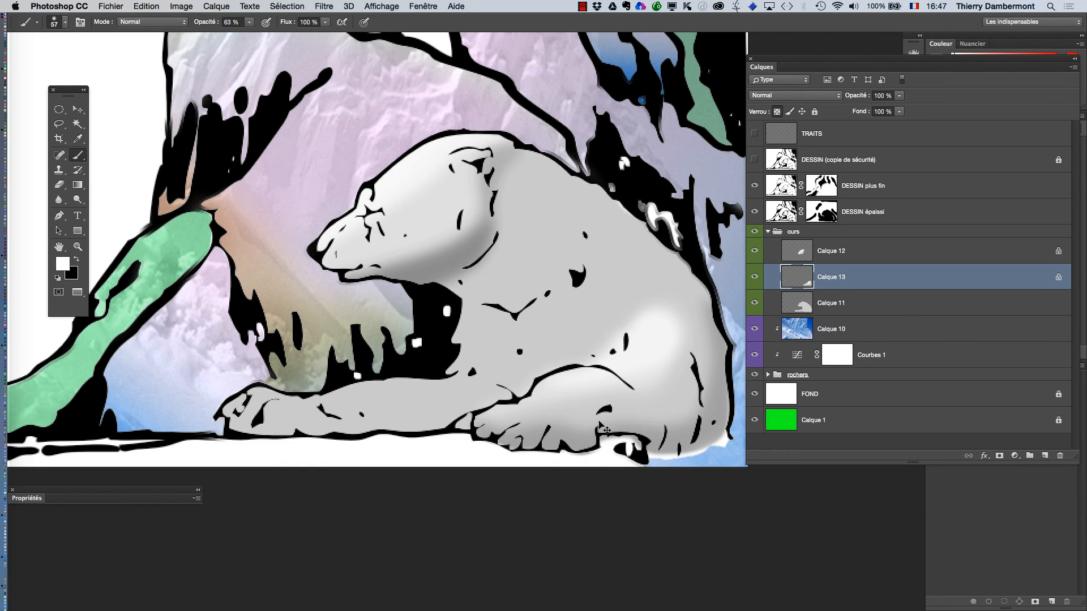
key(super+z)
Paint a narrow white highlight along the upper contour of the thigh with a 25 px brush at 84% opacity.
drag(585, 378, 571, 382)
click(250, 22)
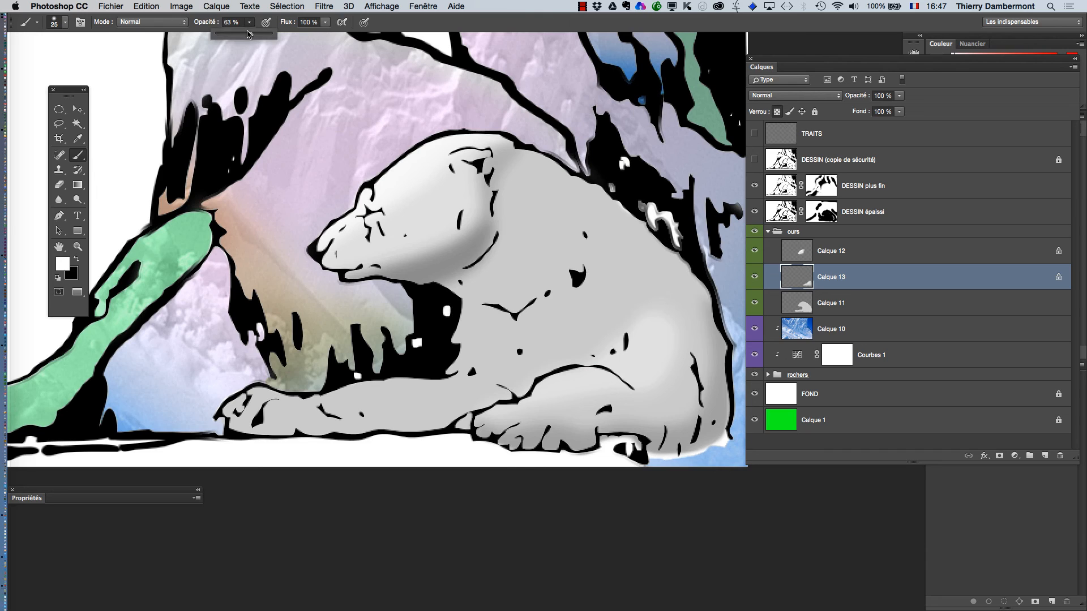
mouse_move(467, 422)
mouse_down()
mouse_move(538, 380)
mouse_move(602, 370)
mouse_up()
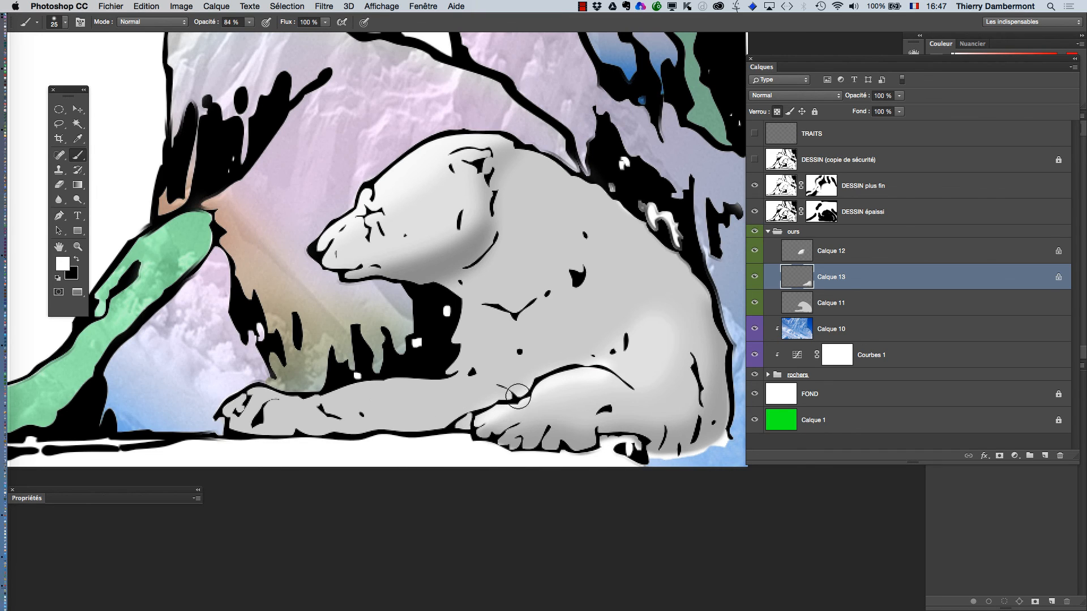
Enlarge the brush to 63 px, reduce its opacity to 53% and add soft white to the bear's hind paw.
drag(518, 396, 542, 393)
click(249, 23)
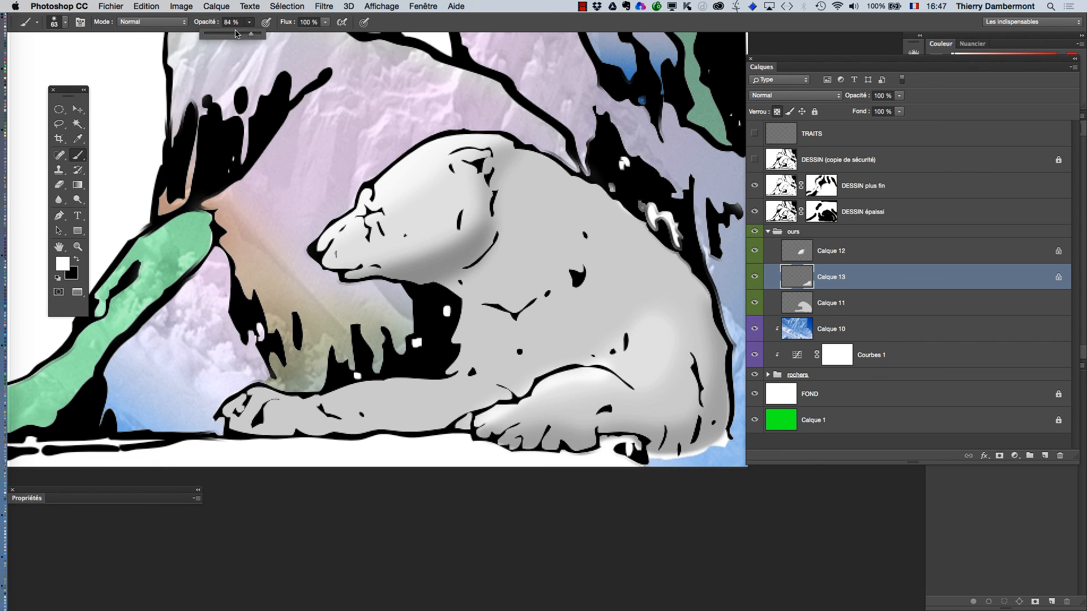
click(496, 421)
alt+click(440, 441)
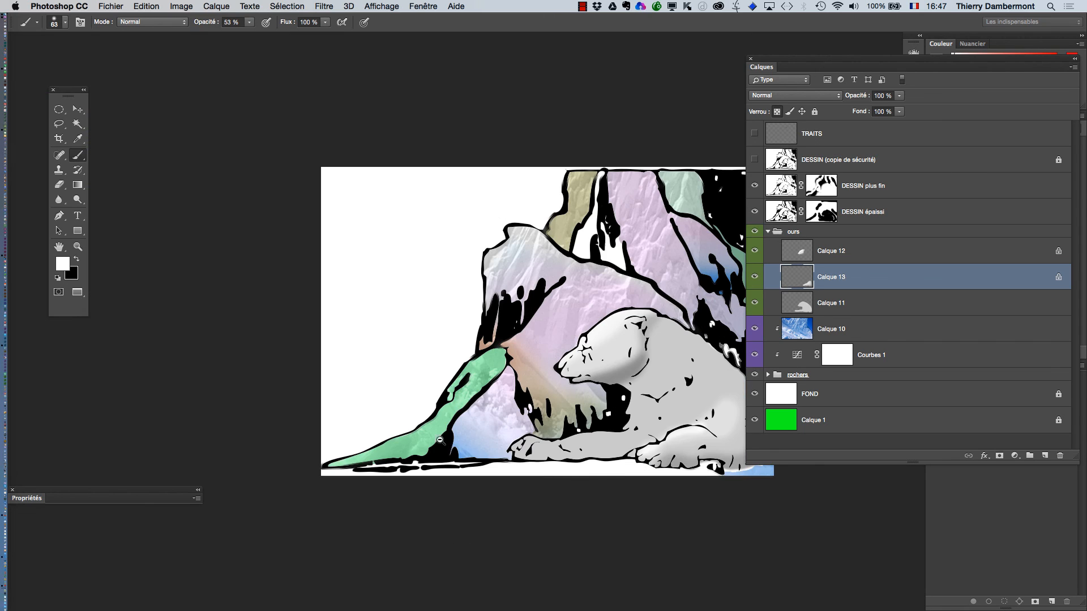
drag(610, 430, 423, 319)
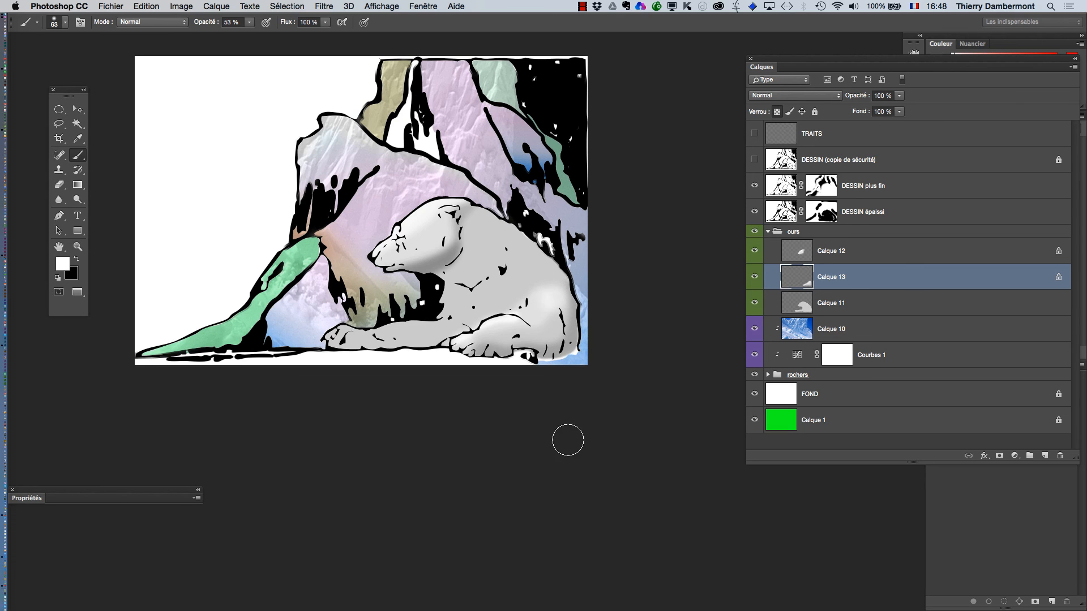
Save the layered drawing in Photoshop format as a new version named Polar-bear-HD1-02t.psd.
click(111, 6)
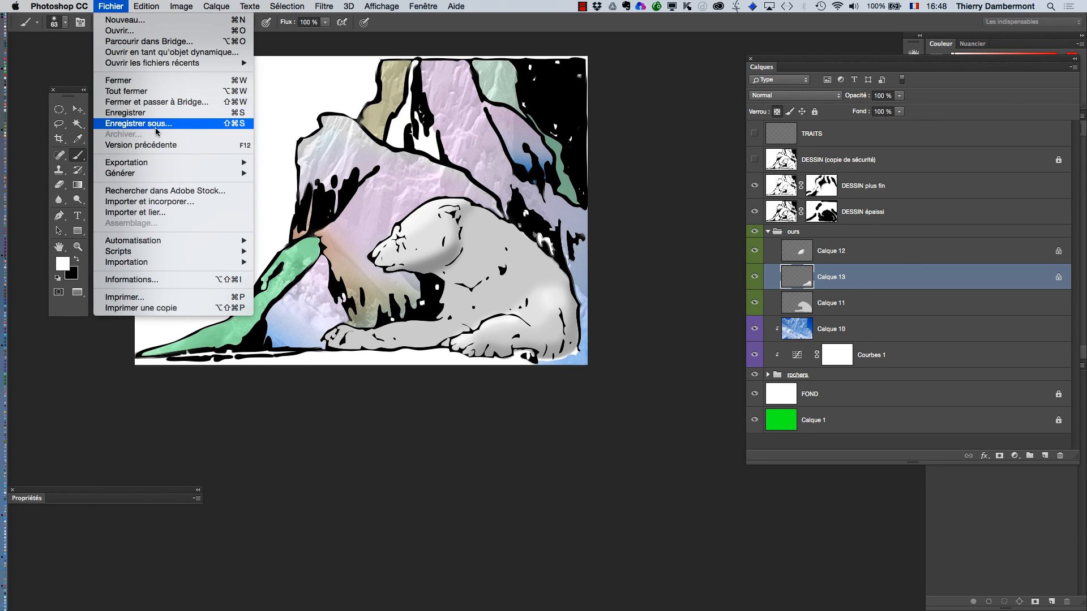
click(141, 114)
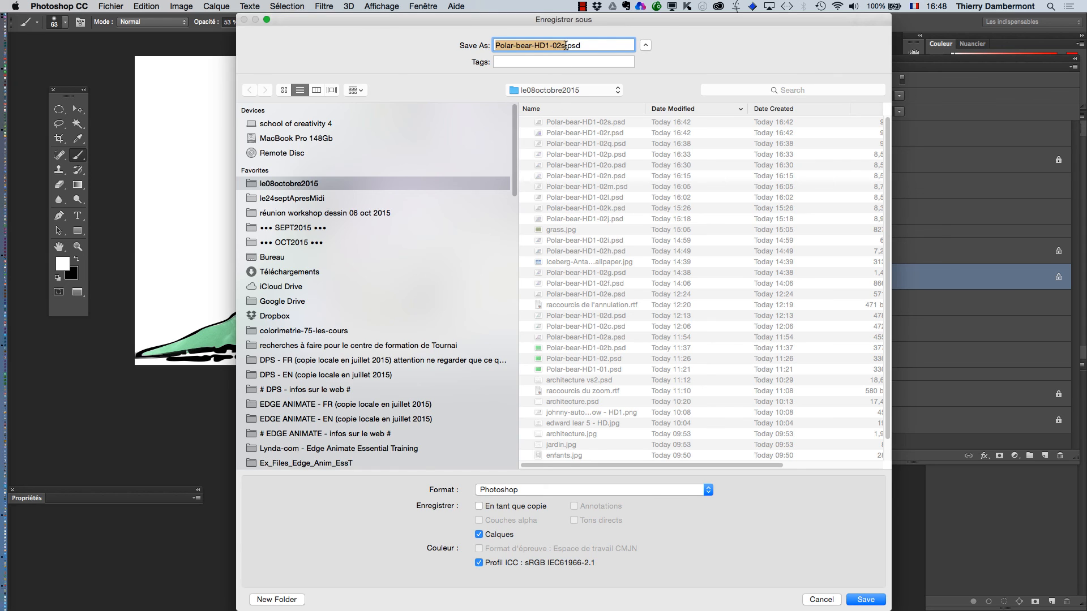
click(566, 45)
key(BackSpace)
text(t)
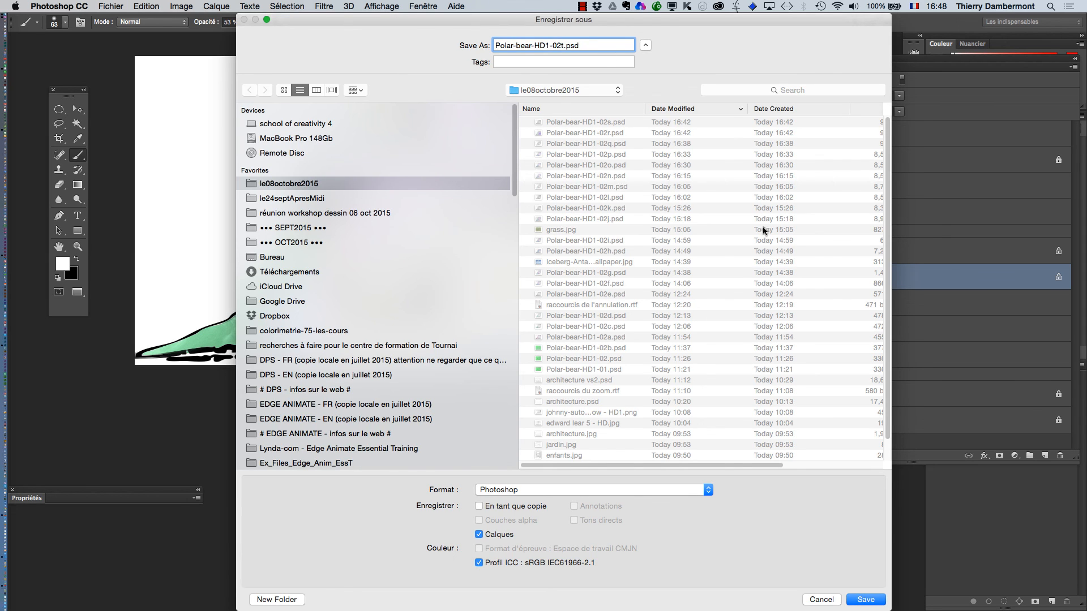
click(865, 600)
click(707, 264)
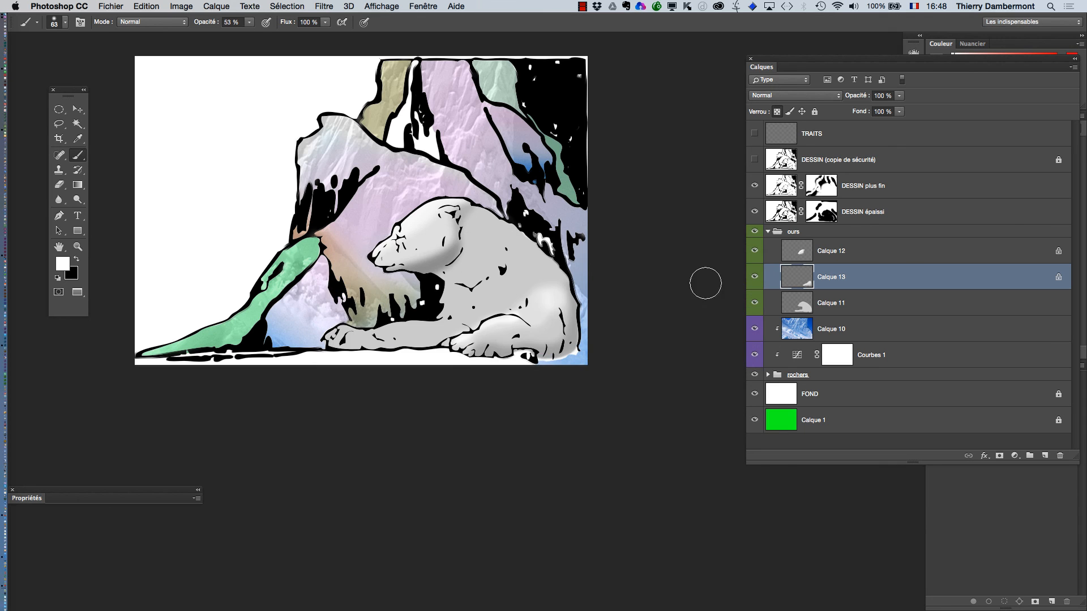